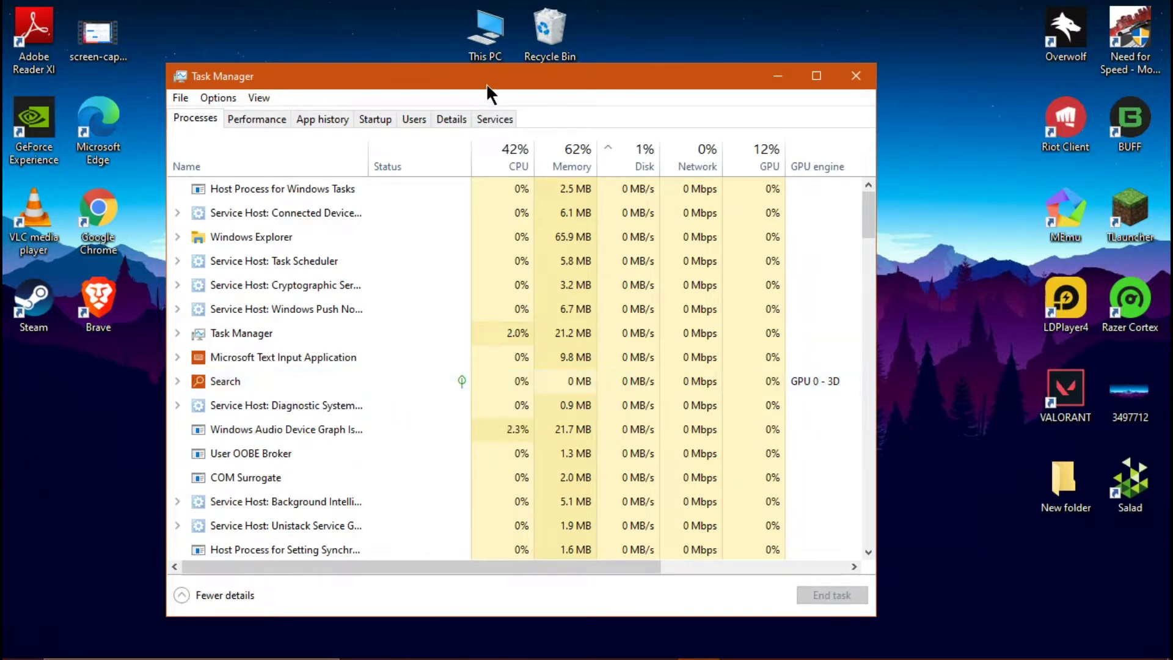
Step: Reposition the Task Manager window around the desktop with several drags
drag(487, 82, 520, 89)
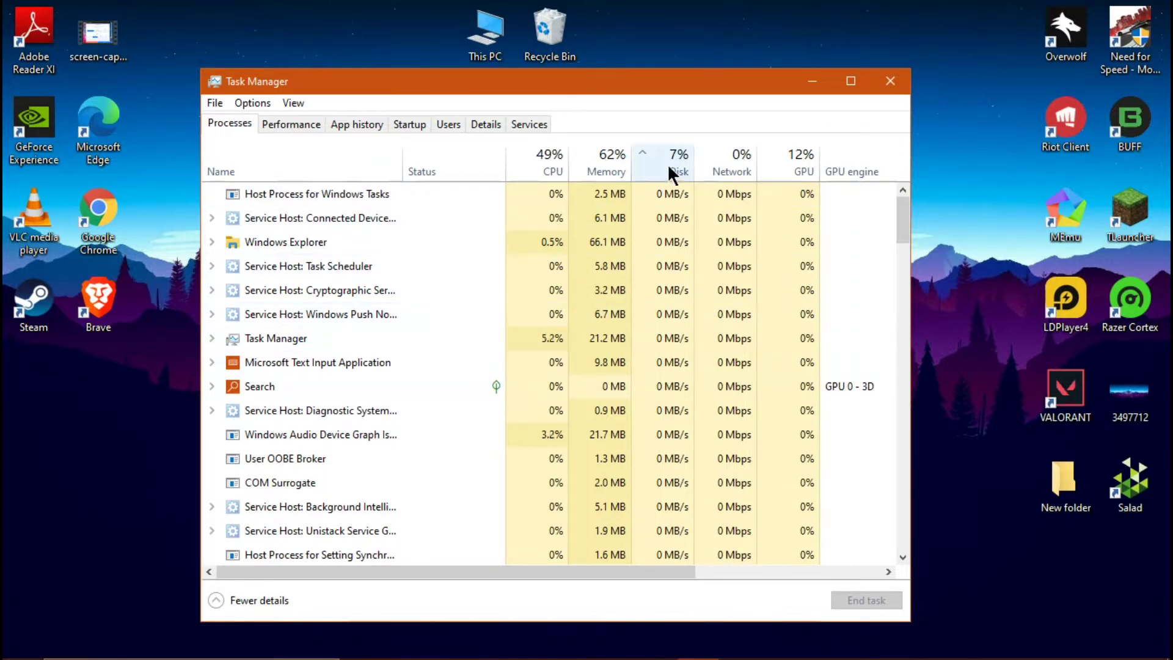
drag(514, 84, 594, 98)
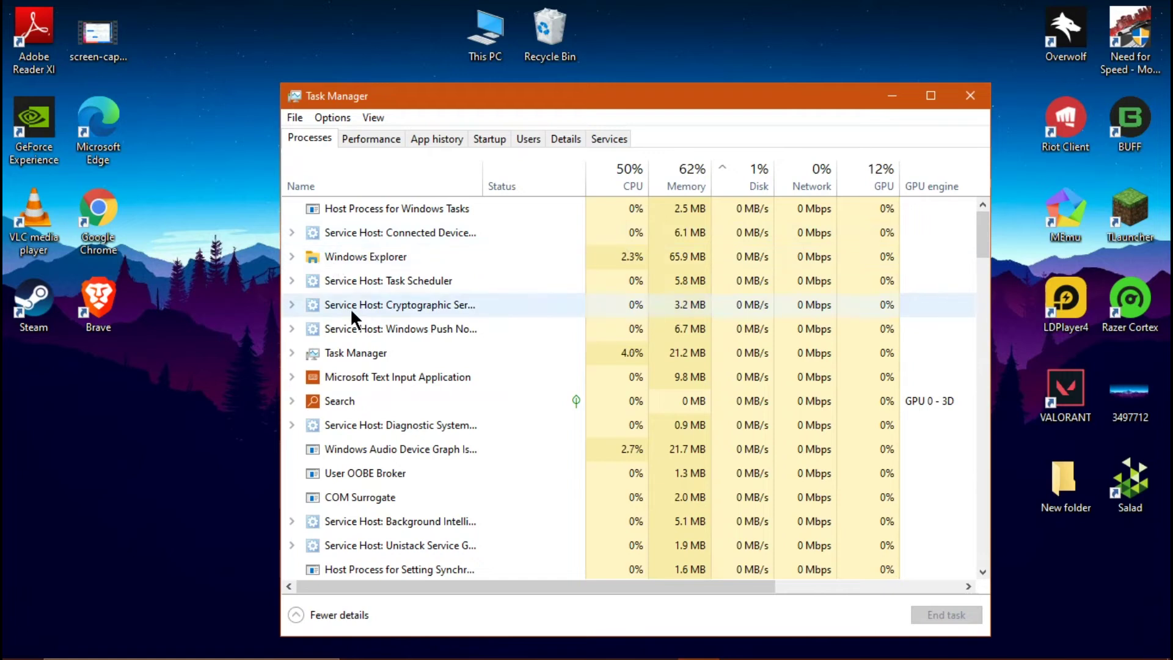
drag(485, 102, 436, 77)
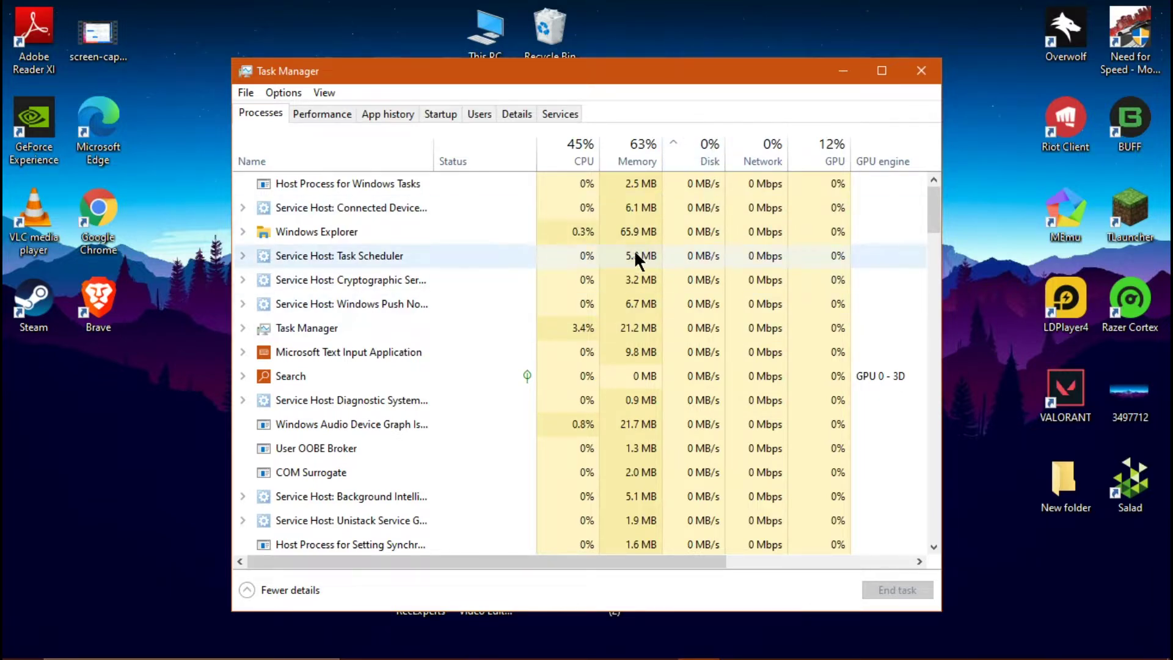
drag(411, 72, 398, 72)
Step: Show the CPU performance view, then open and dismiss the task actions list
click(305, 115)
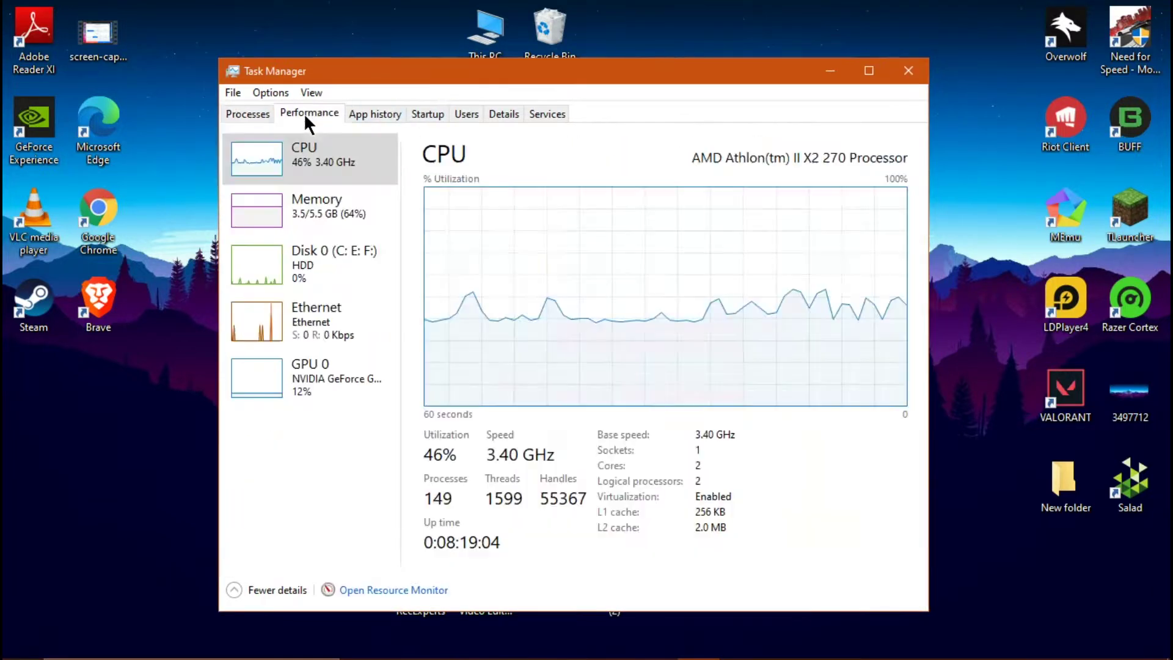
click(304, 157)
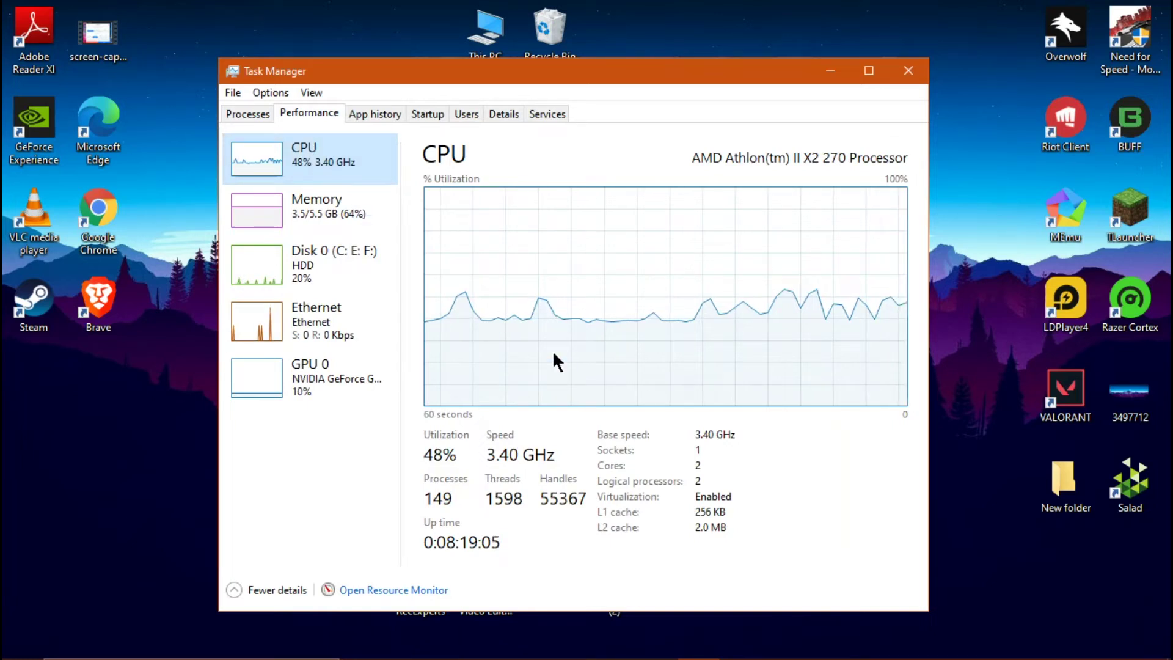
click(705, 463)
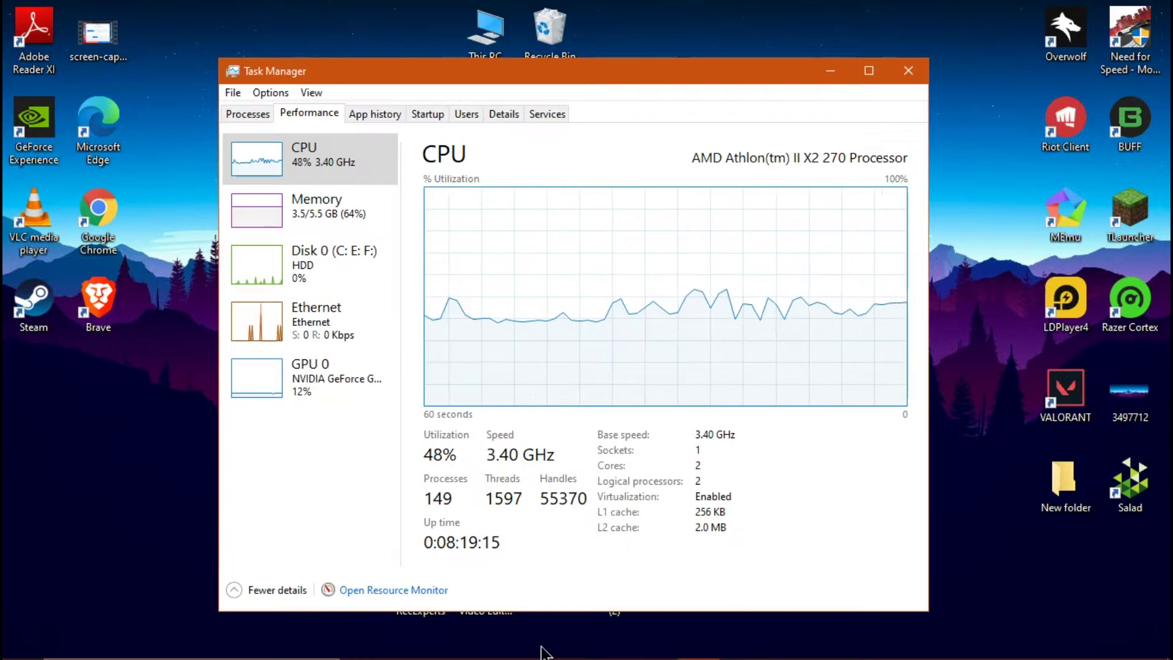
click(234, 93)
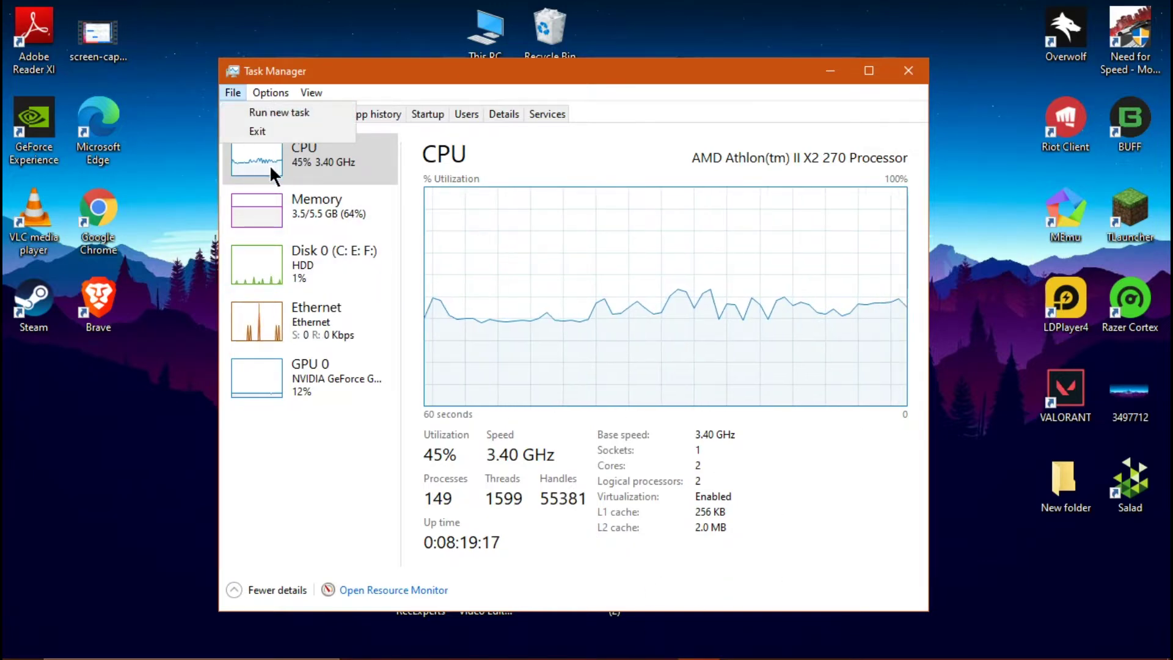
click(565, 228)
Step: Return to Processes, maximize Task Manager, and show the Startup apps list
click(256, 113)
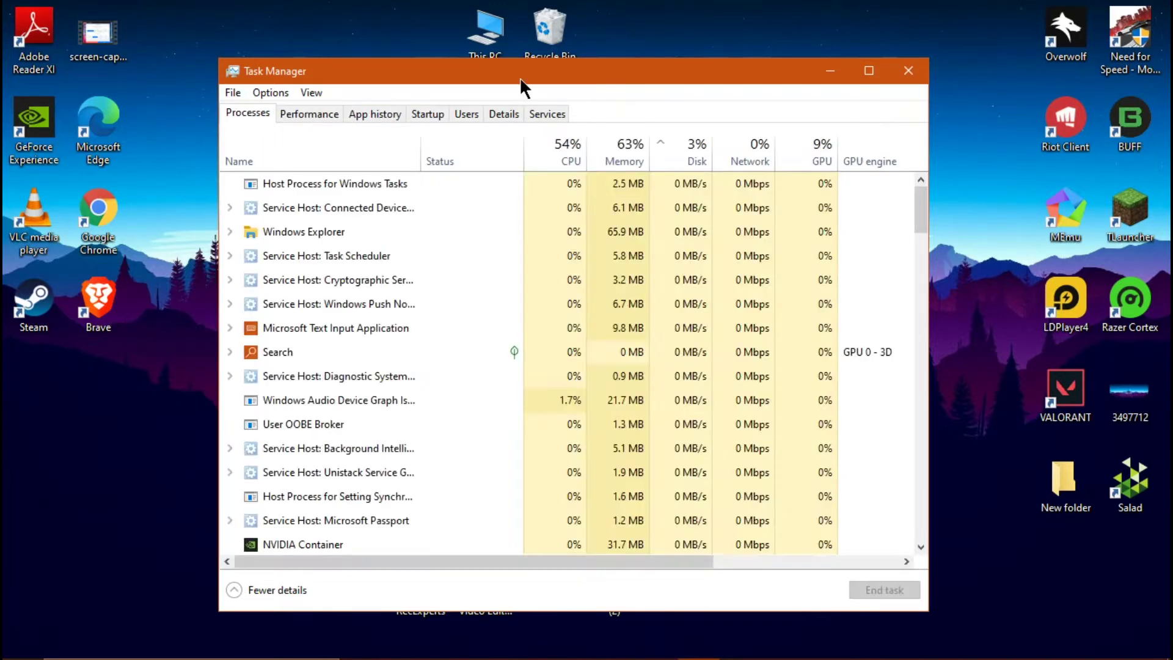
drag(519, 76, 550, 72)
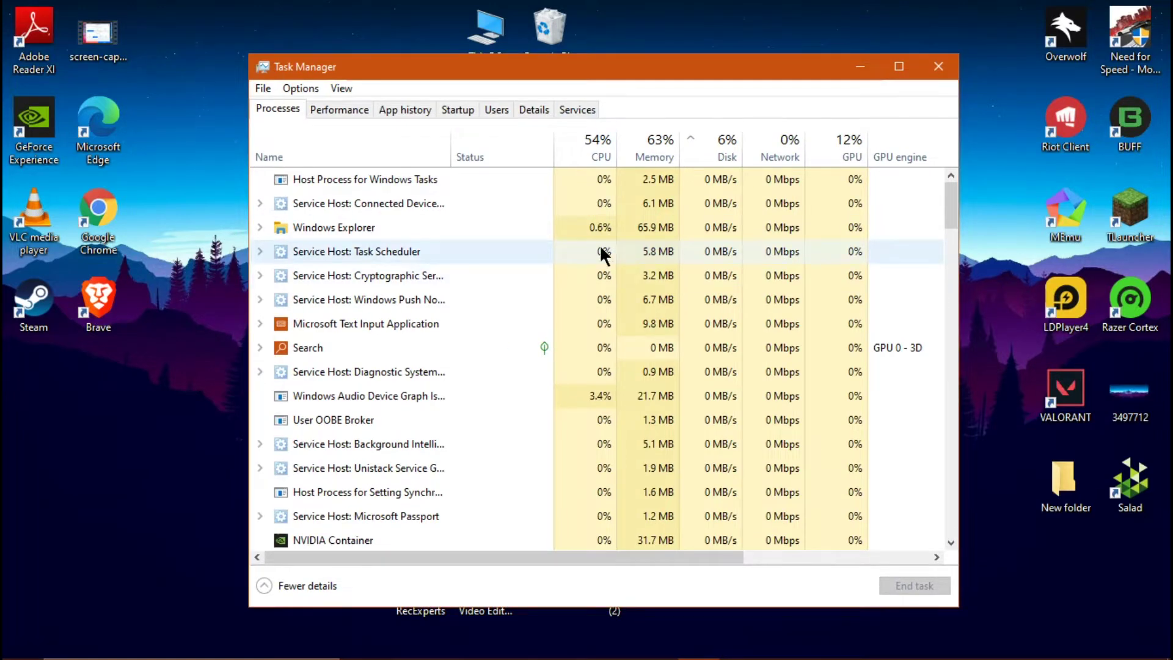
click(896, 63)
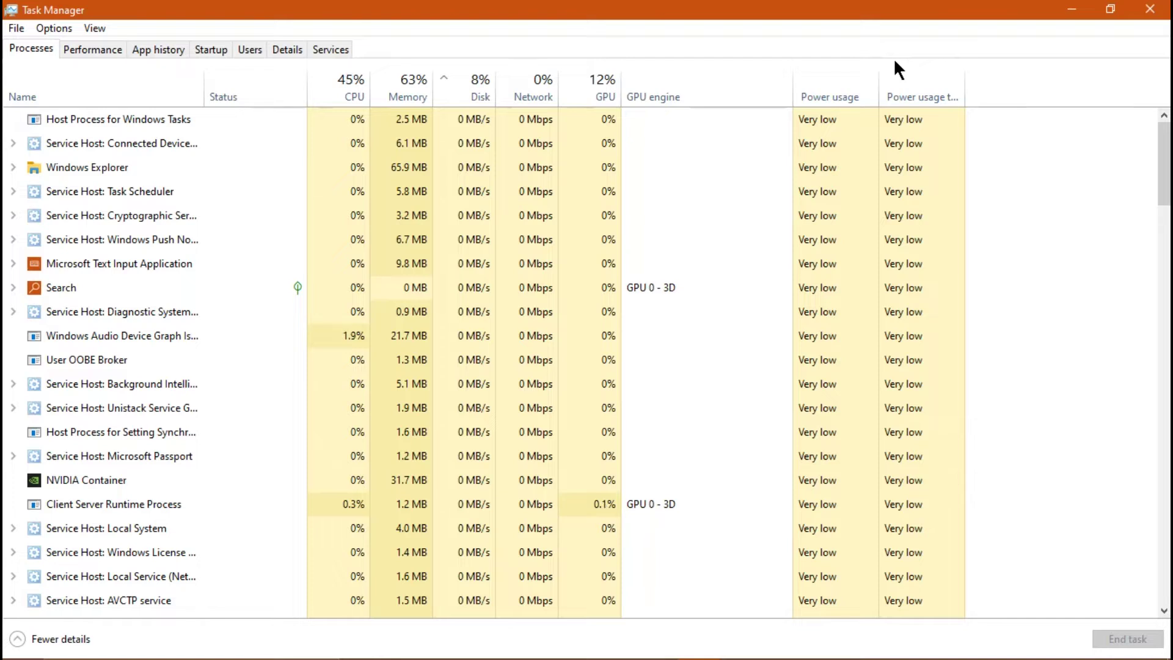
click(199, 45)
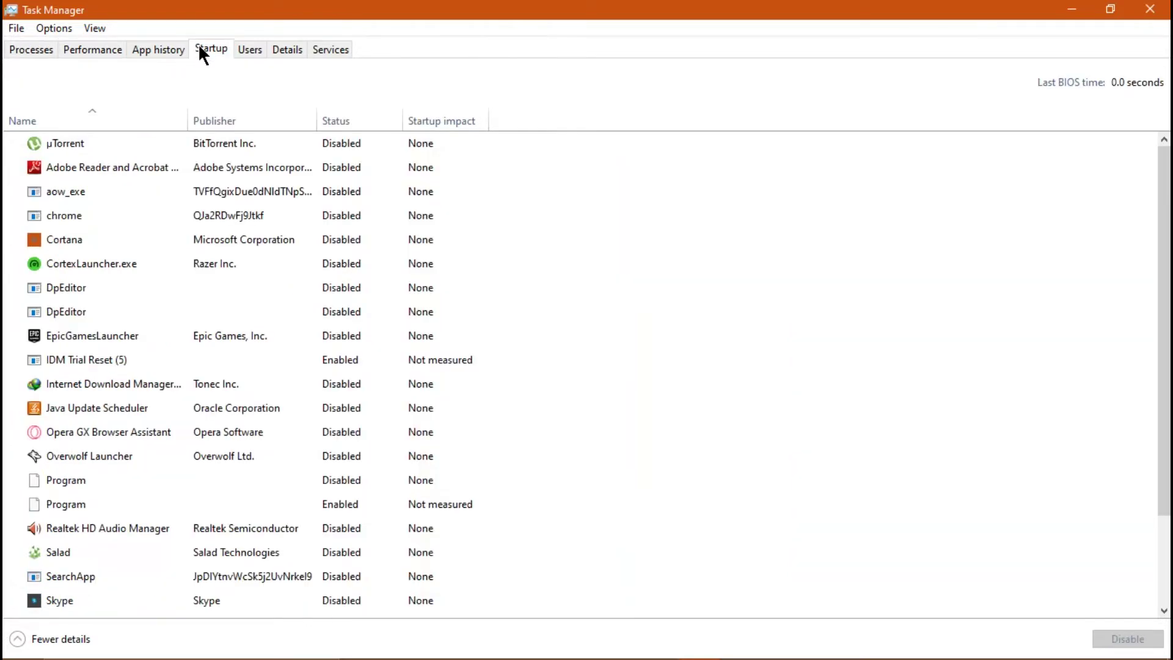
Step: Select µTorrent, briefly check Processes, then select Adobe Reader in the startup list
click(216, 140)
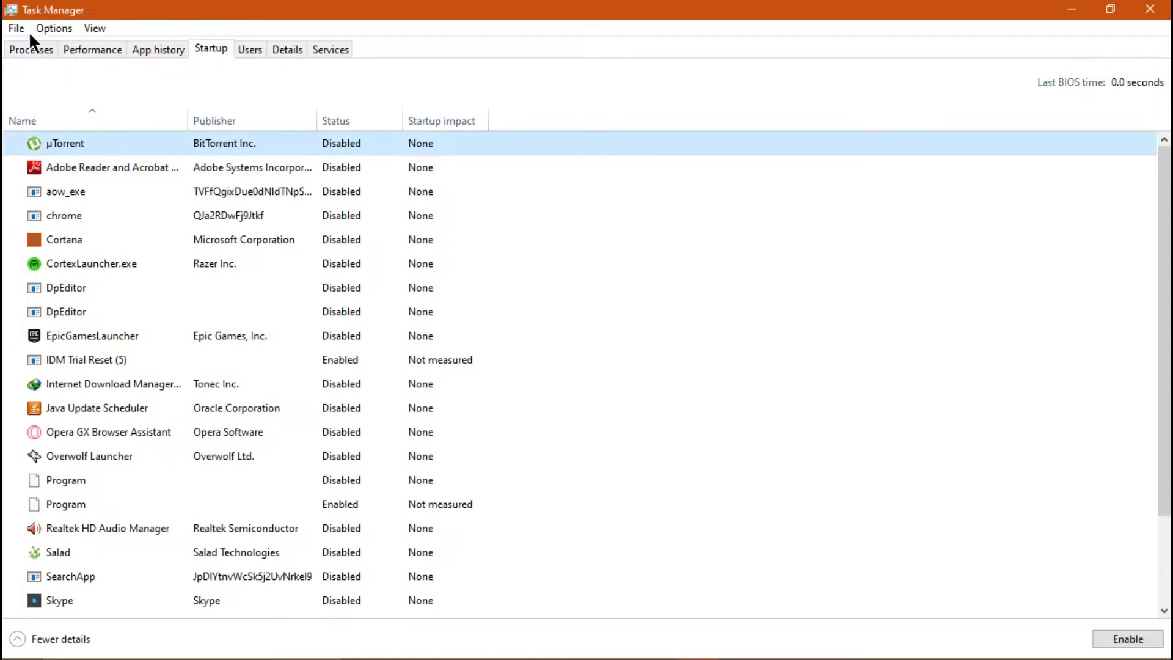
click(25, 50)
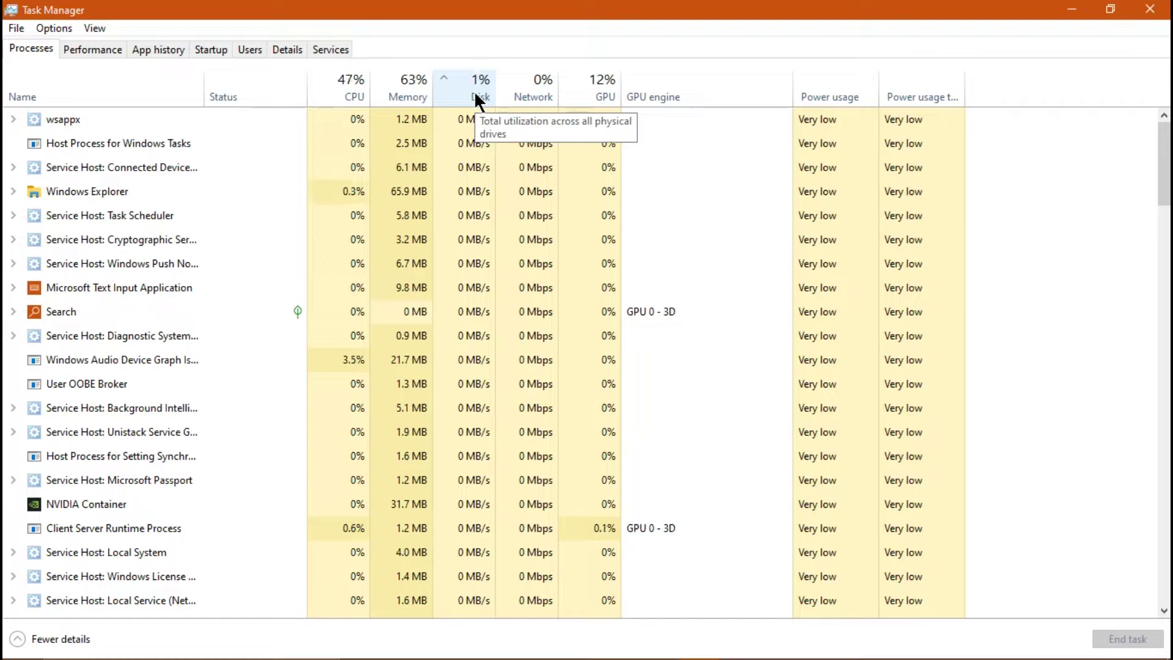
click(210, 51)
click(242, 169)
scroll(306, 417, down, 1)
scroll(306, 427, down, 1)
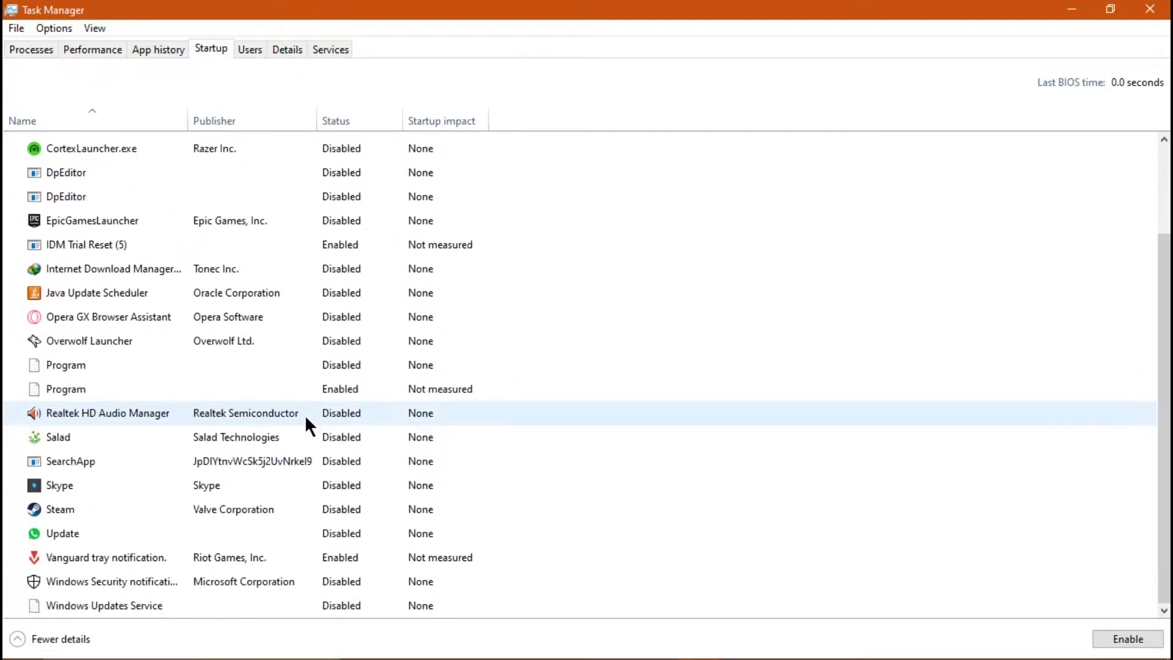
scroll(363, 403, up, 3)
scroll(363, 384, down, 2)
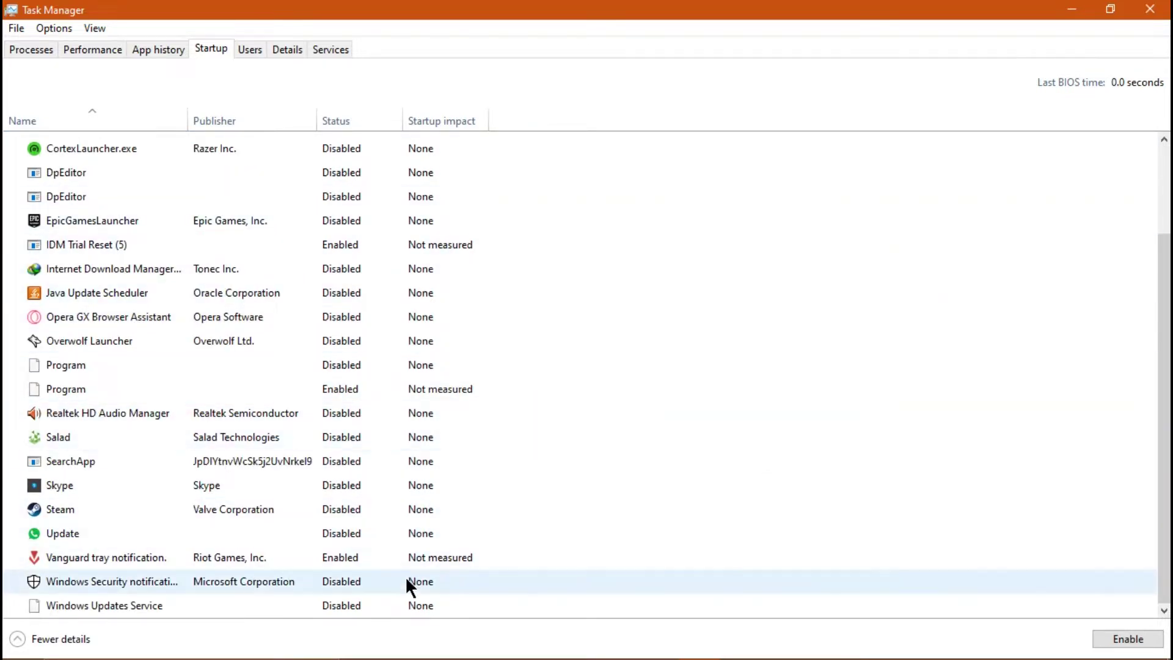
Step: Enable the Windows Security notification startup entry, then select Windows Updates Service
click(91, 585)
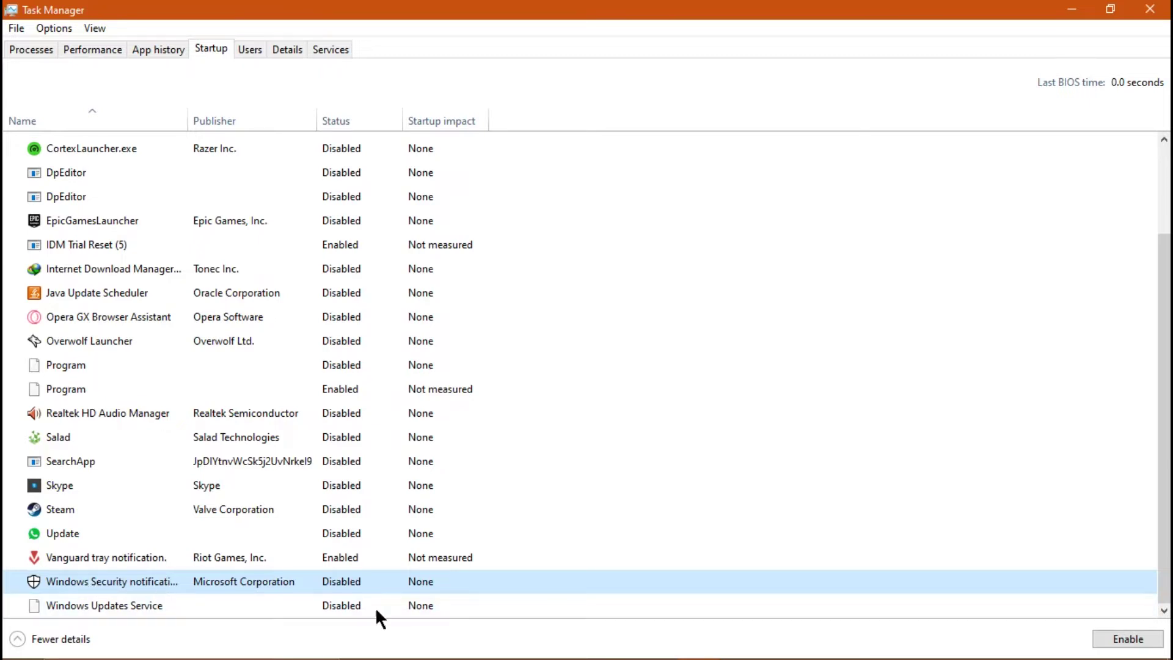
click(1118, 638)
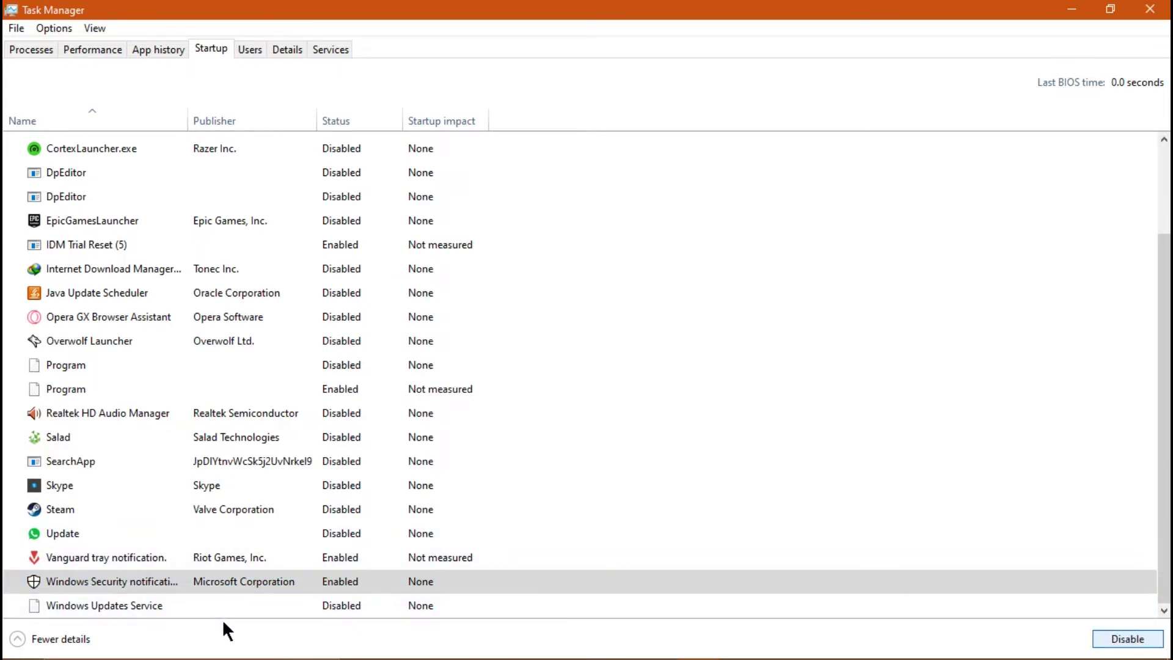
click(174, 605)
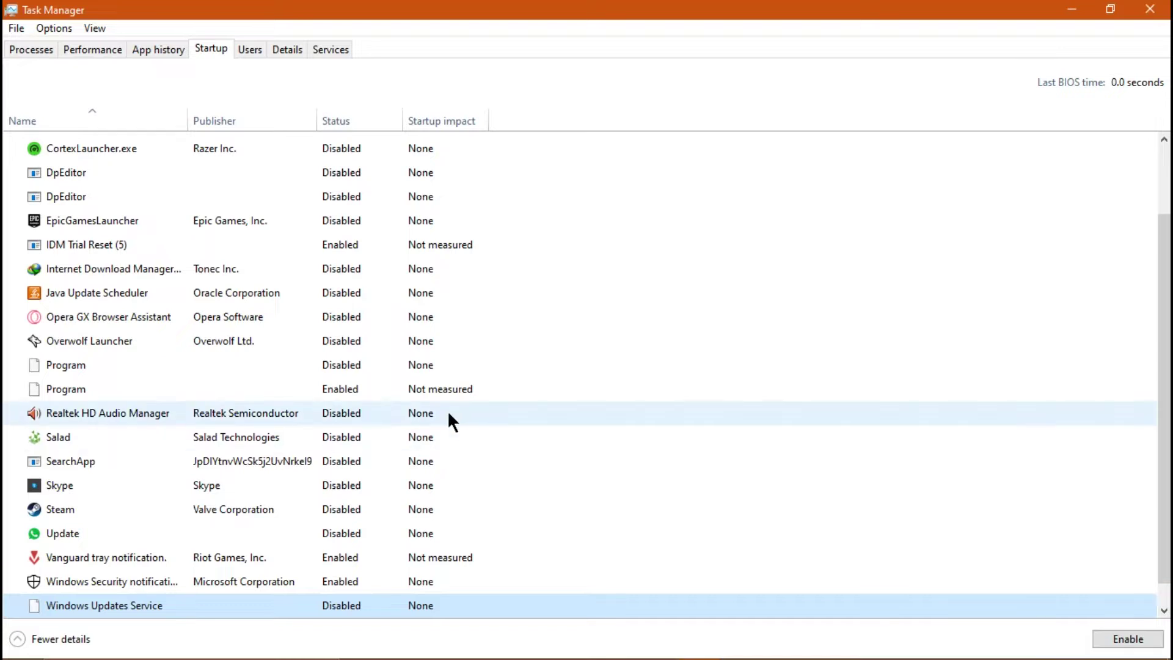
scroll(449, 415, up, 2)
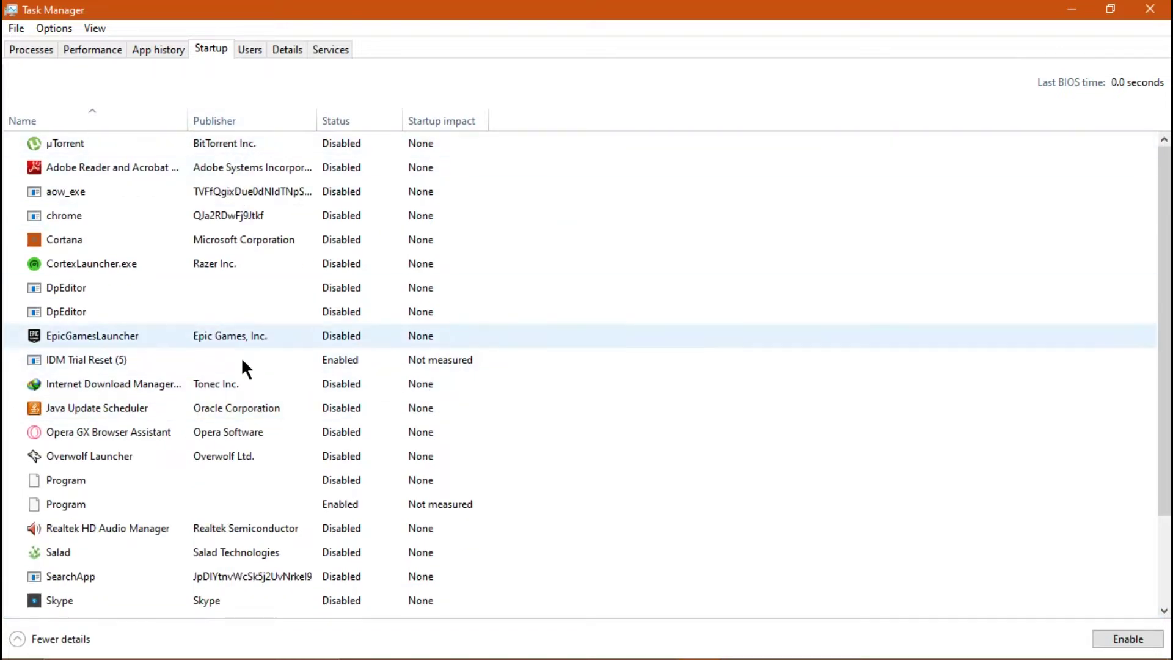
scroll(212, 460, down, 2)
scroll(210, 469, up, 2)
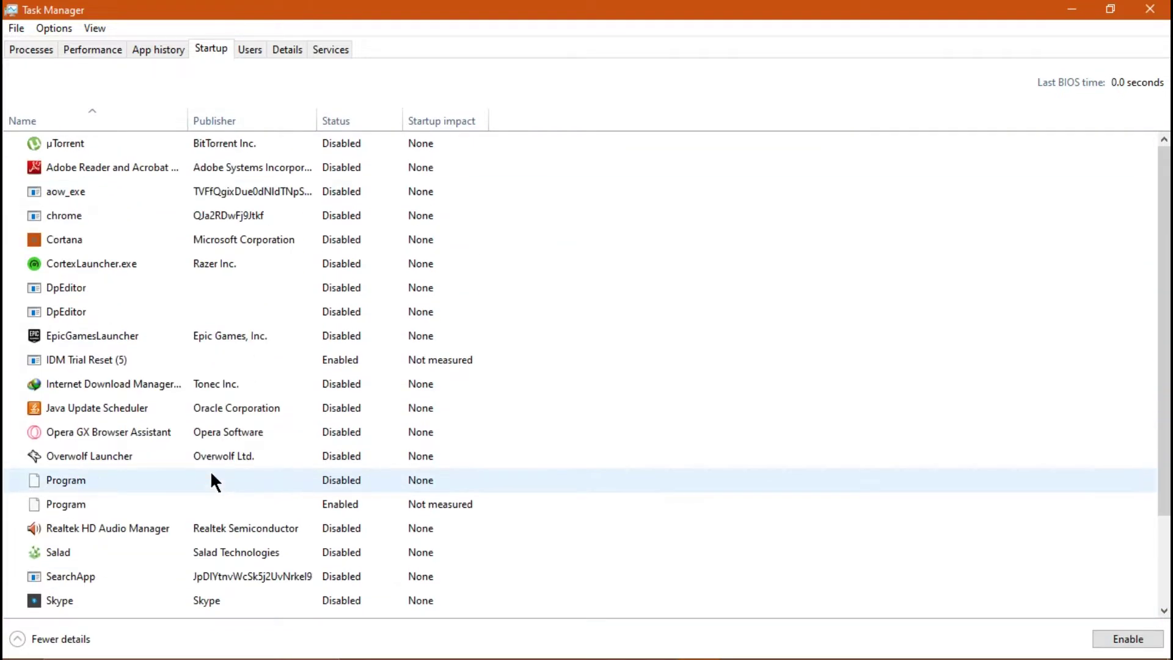
Step: Select the µTorrent, Adobe Reader and chrome startup entries, then return to Processes
click(171, 140)
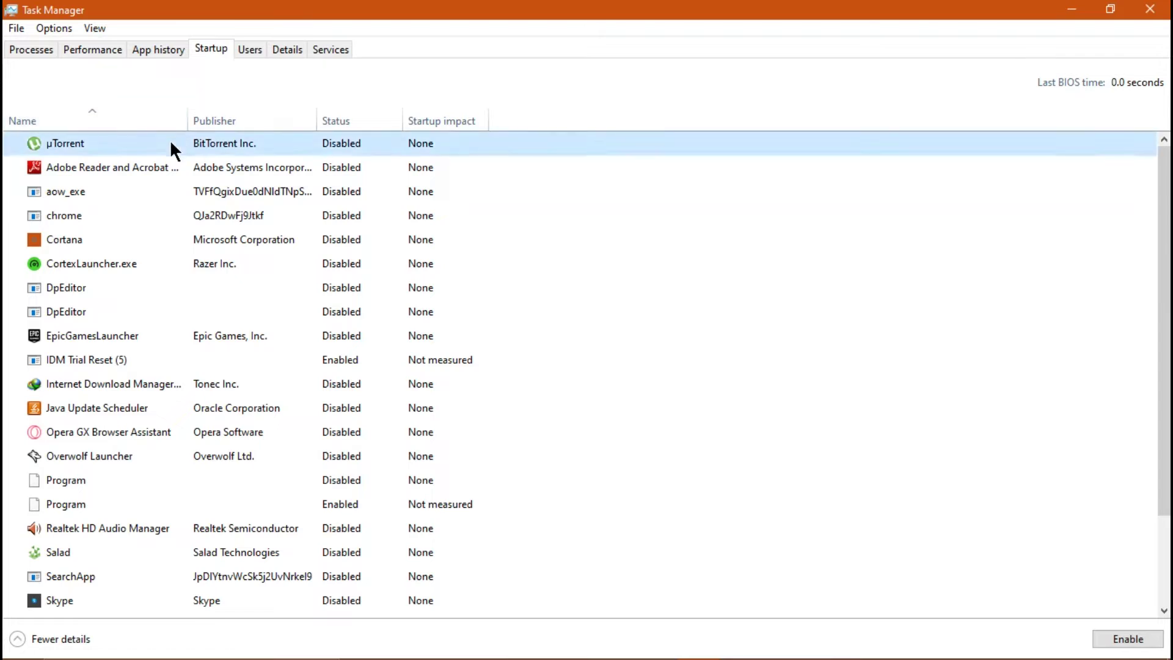
click(137, 171)
click(111, 217)
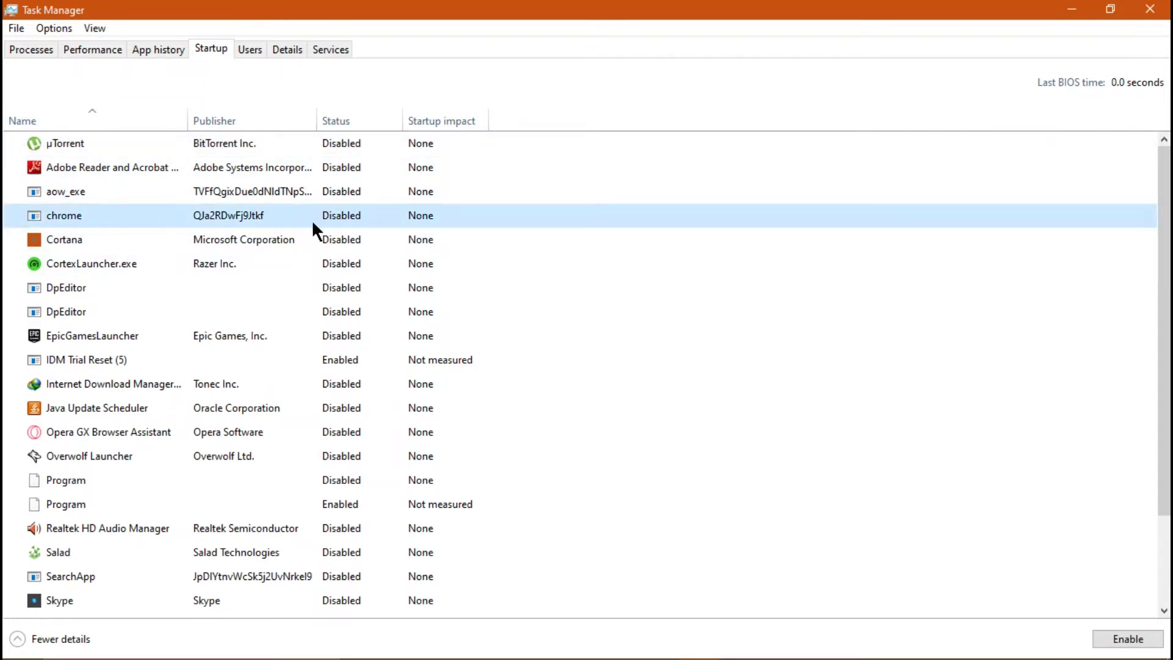
click(20, 47)
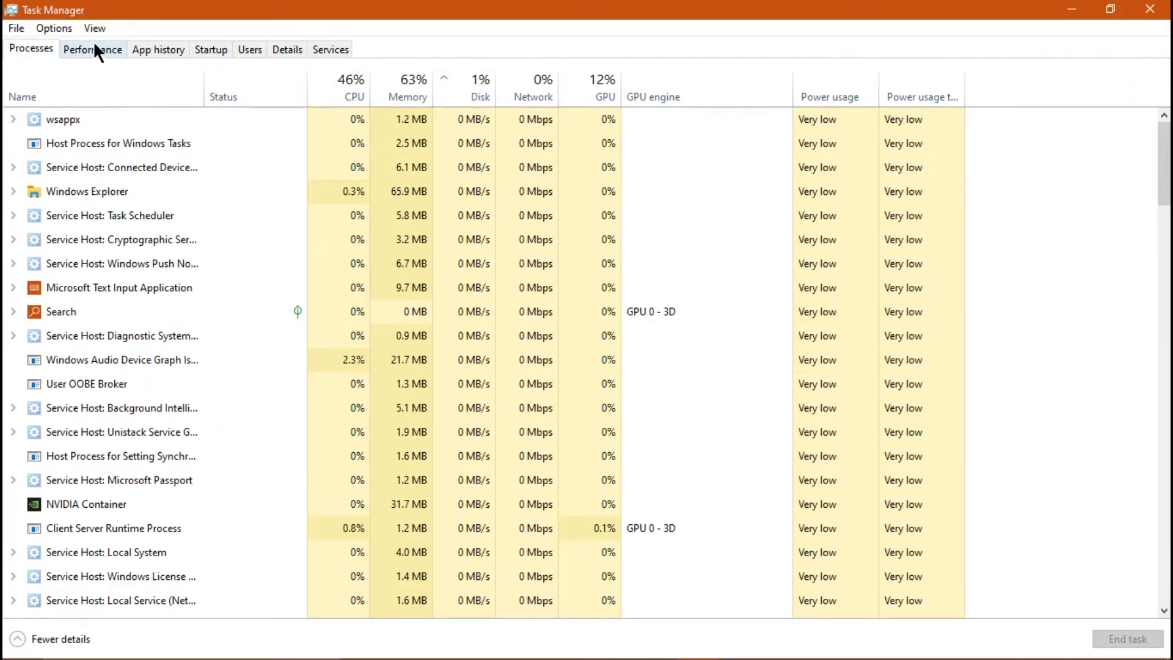
Step: Revisit the startup list, then sort running processes by disk usage, highest first
click(218, 55)
scroll(83, 364, down, 2)
scroll(75, 358, up, 2)
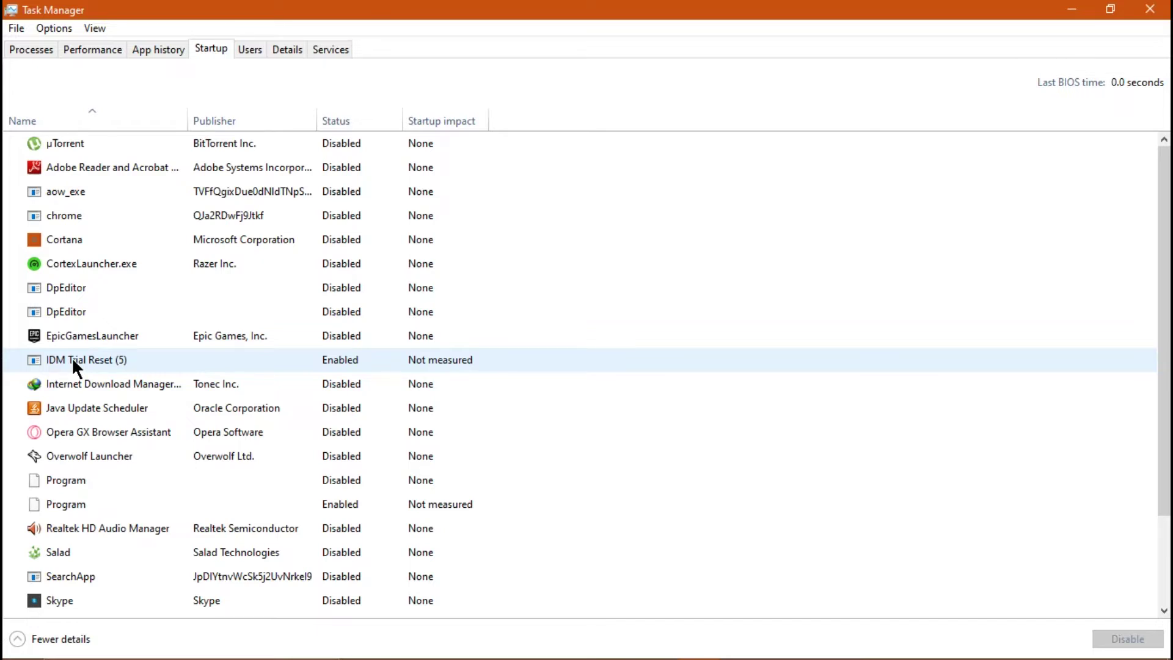
scroll(151, 395, down, 2)
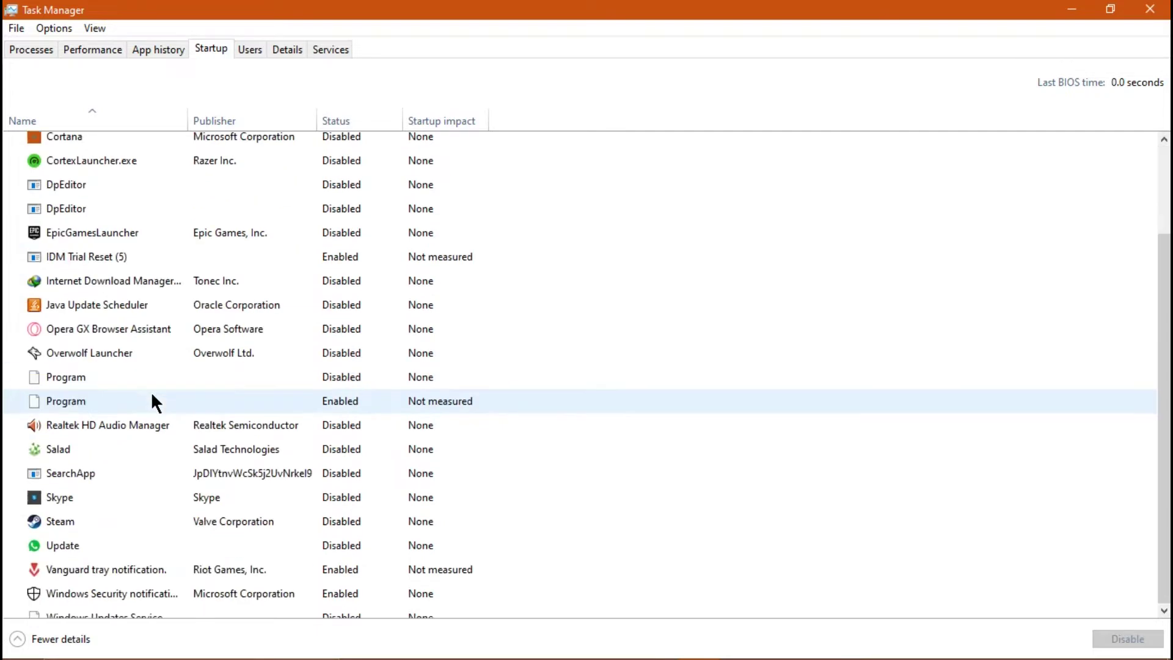
scroll(161, 403, up, 2)
scroll(242, 365, down, 2)
scroll(295, 531, up, 2)
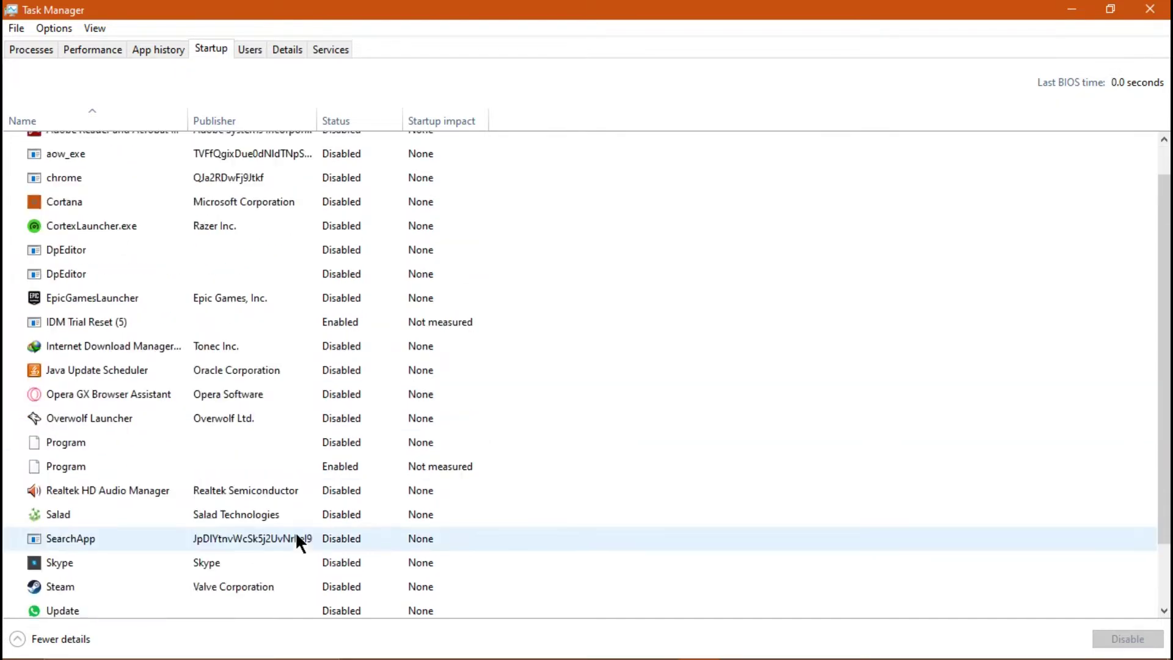
scroll(293, 522, up, 2)
scroll(296, 451, down, 2)
scroll(298, 441, up, 2)
scroll(301, 444, down, 2)
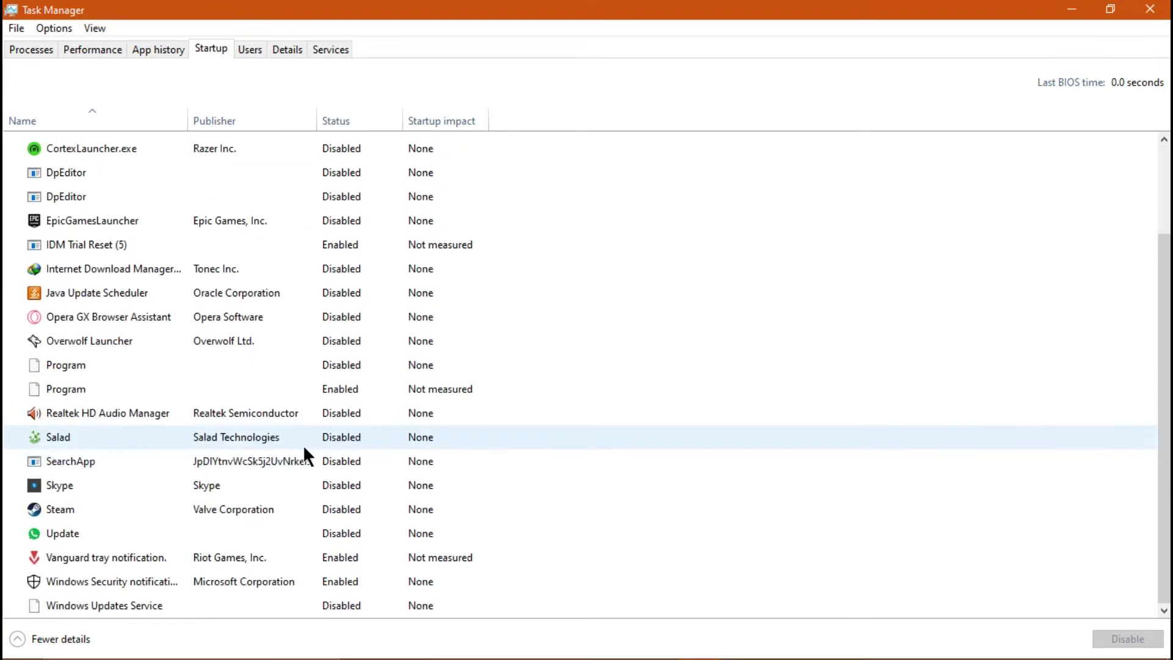
scroll(349, 430, up, 2)
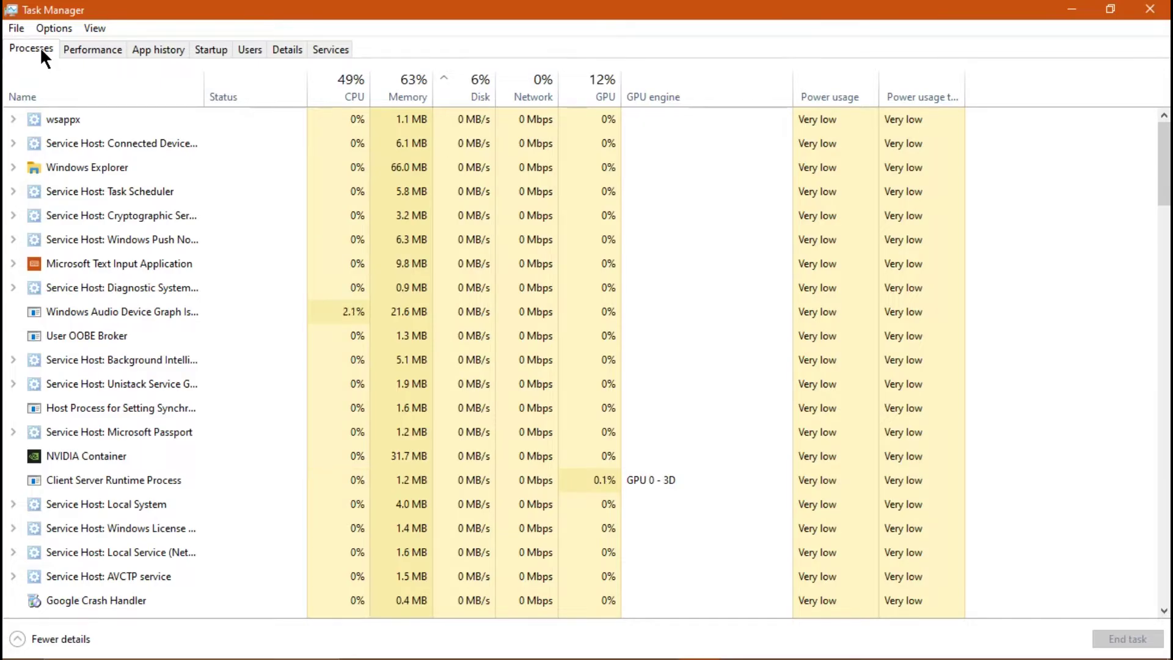
click(456, 90)
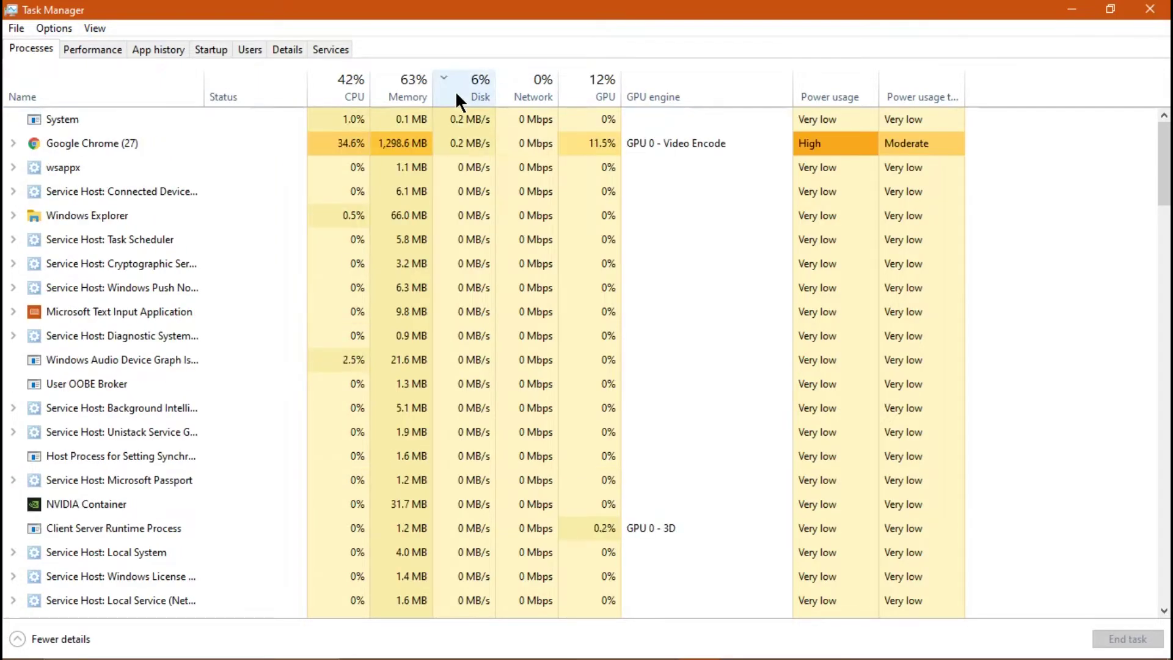
Step: Sort processes by CPU, restore the window, and inspect Google Chrome's actions menu
click(339, 85)
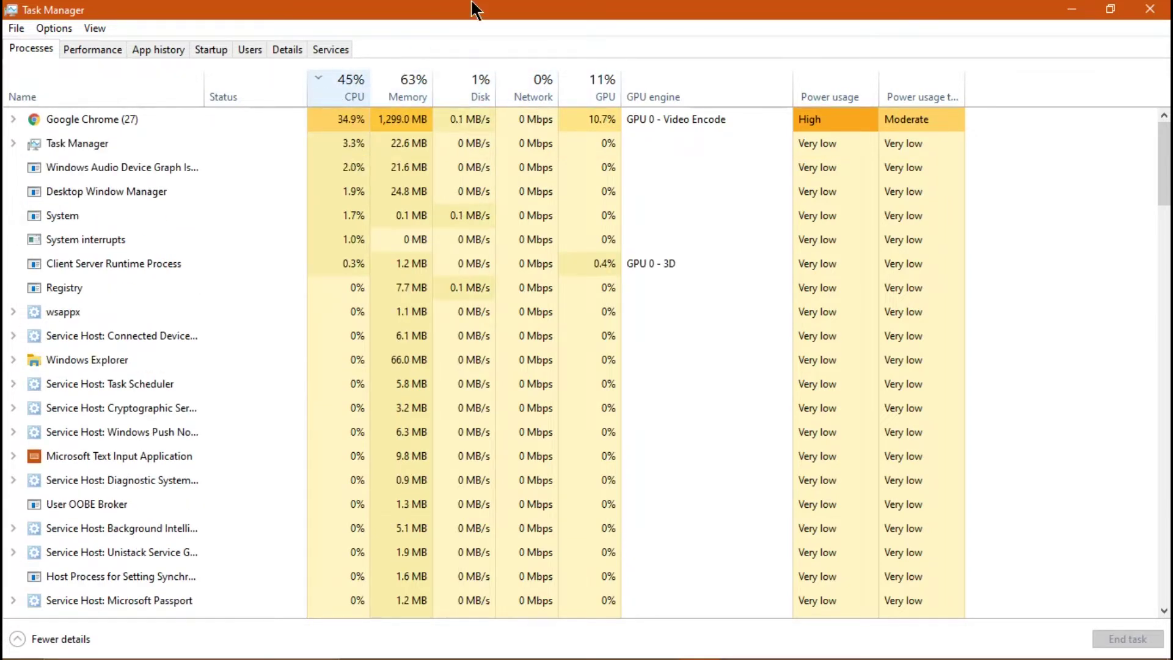
mouse_move(509, 9)
mouse_down()
mouse_move(525, 87)
mouse_move(535, 87)
mouse_up()
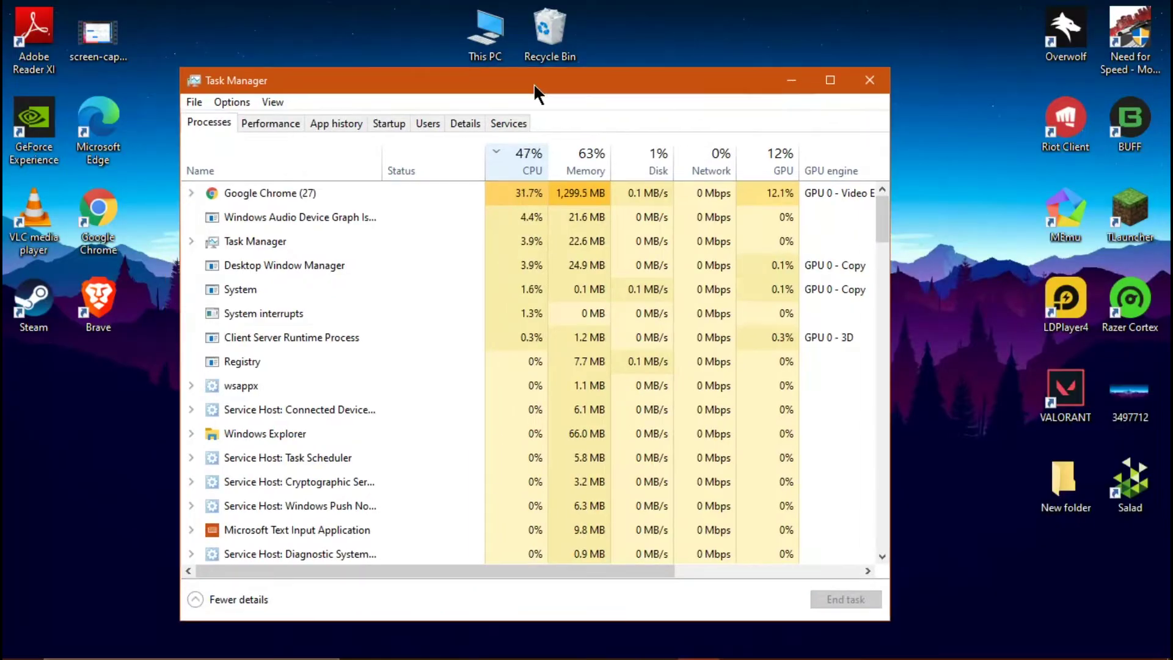
click(555, 312)
click(275, 195)
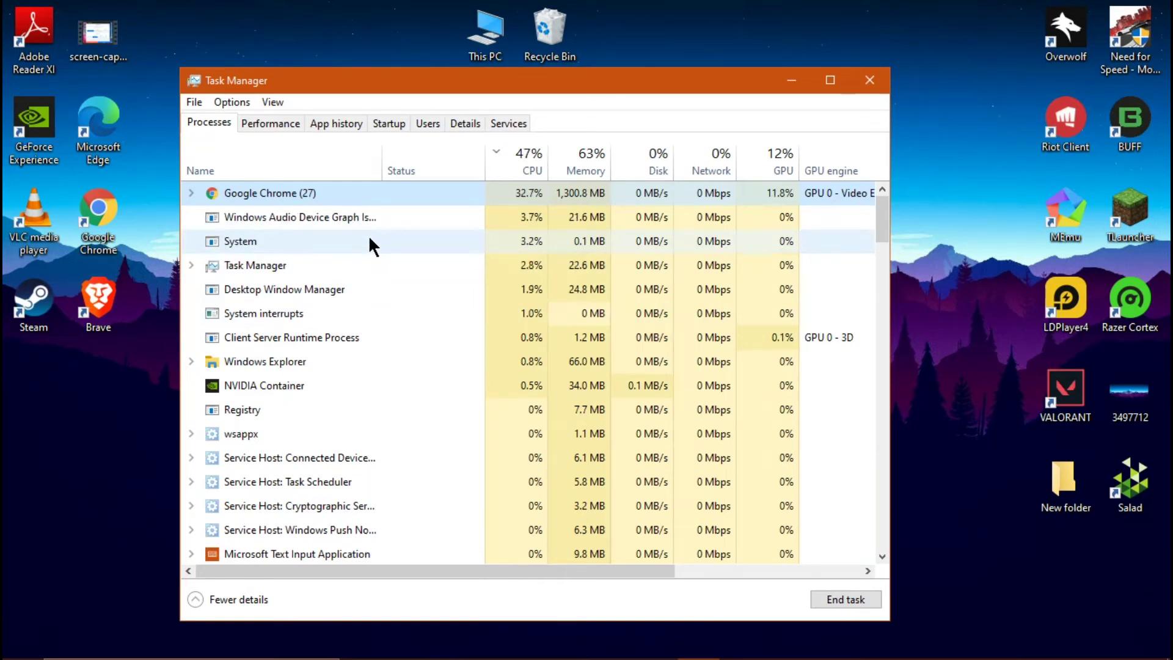
right_click(337, 200)
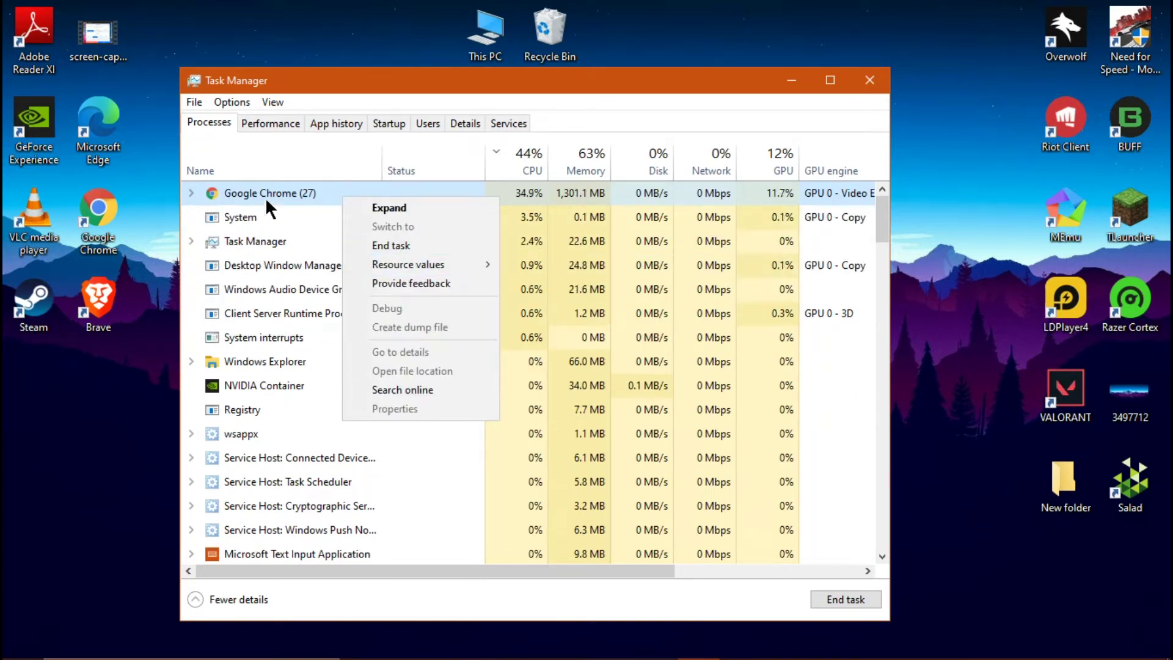
click(654, 241)
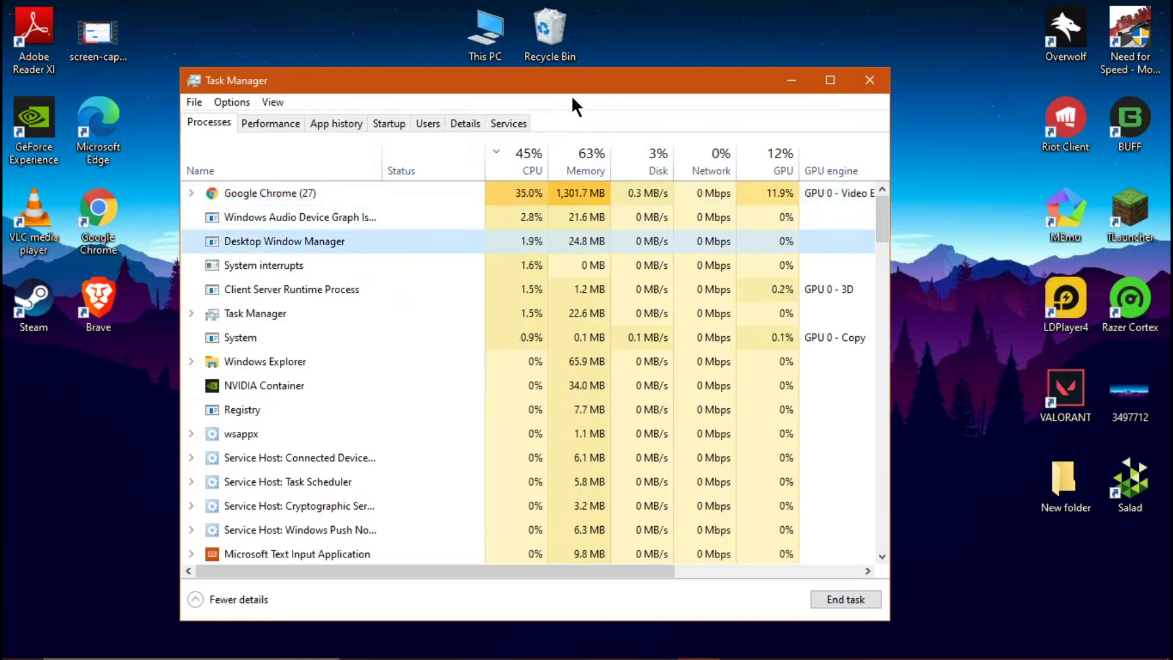
Step: Reposition the window, select the System process, and show the Services list
drag(580, 80, 595, 50)
click(664, 302)
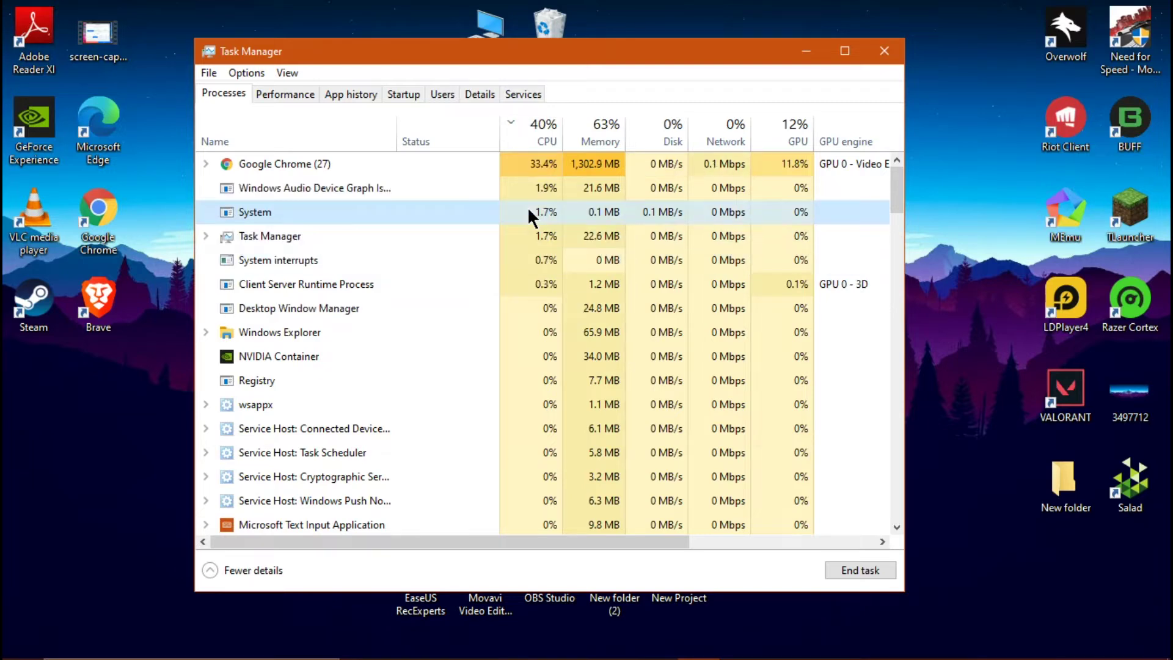
drag(430, 50, 331, 46)
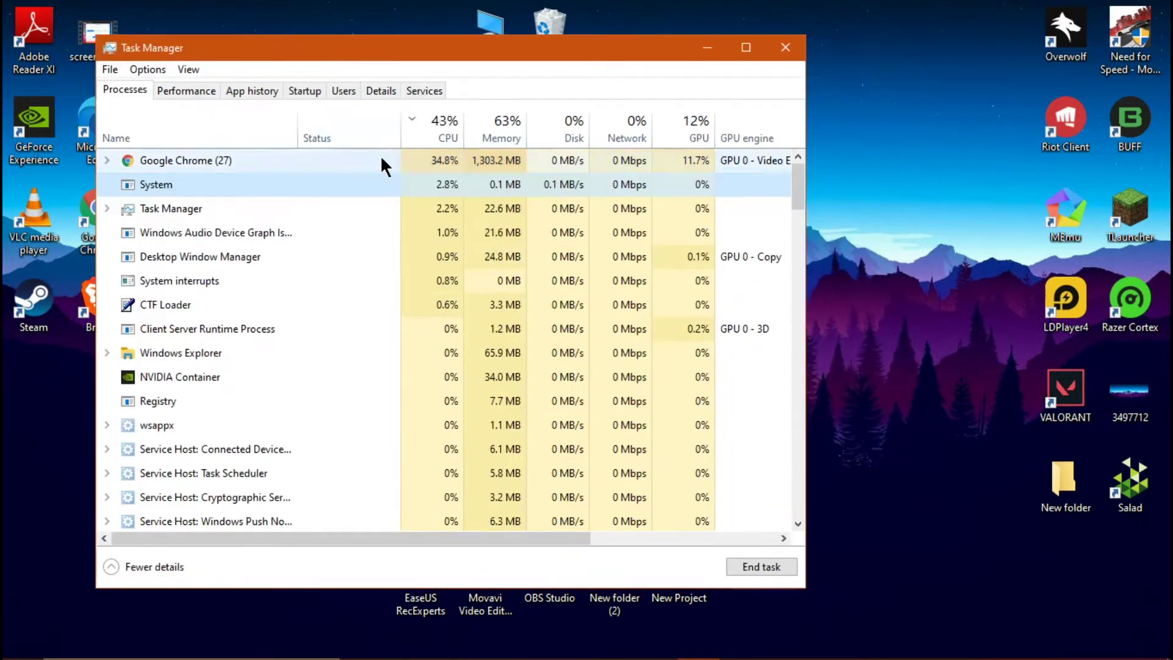
click(425, 90)
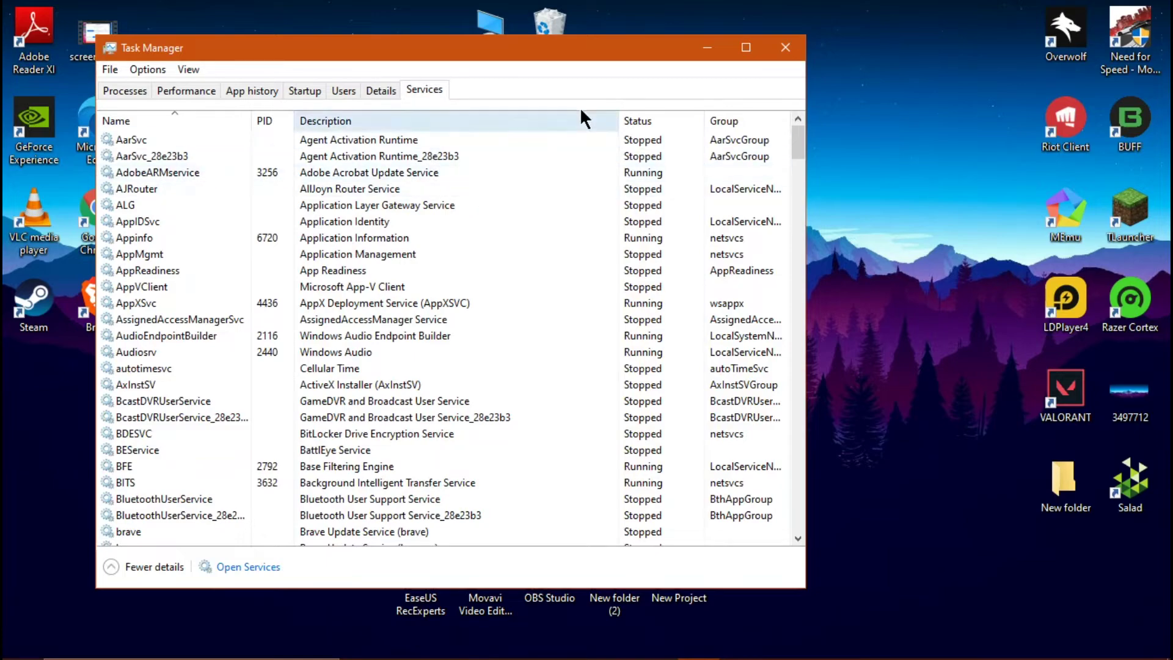
Step: Maximize Task Manager and step through the P services toward PNRPsvc
click(746, 46)
scroll(418, 288, down, 7)
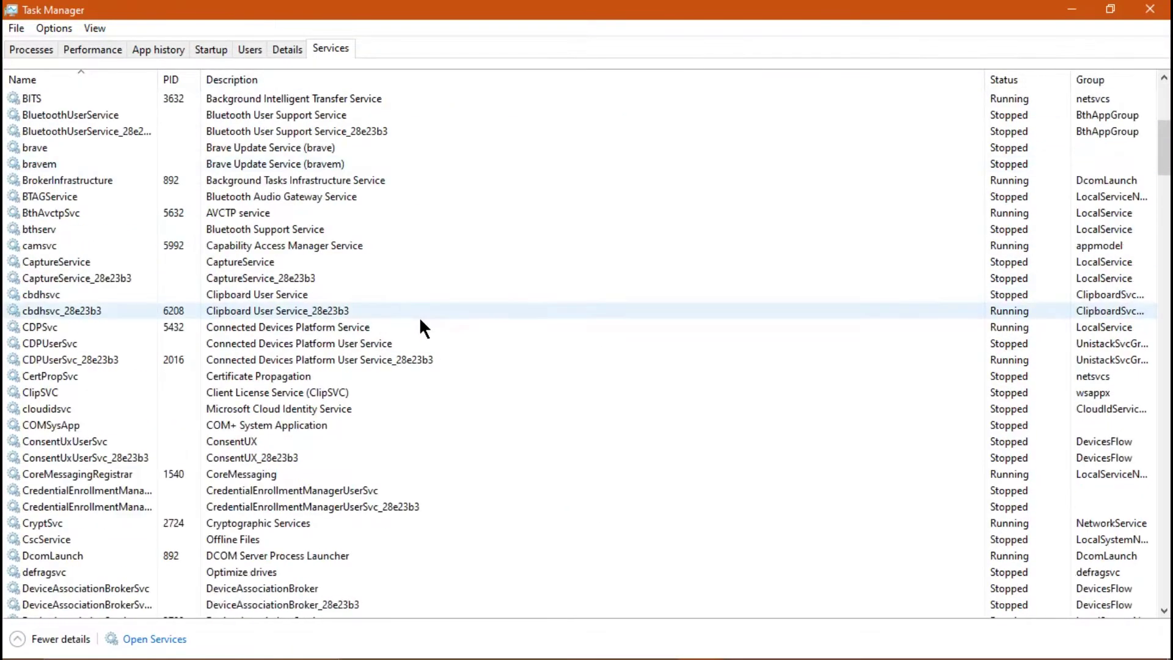
scroll(418, 316, down, 7)
scroll(414, 320, down, 6)
scroll(403, 317, down, 15)
scroll(400, 317, down, 8)
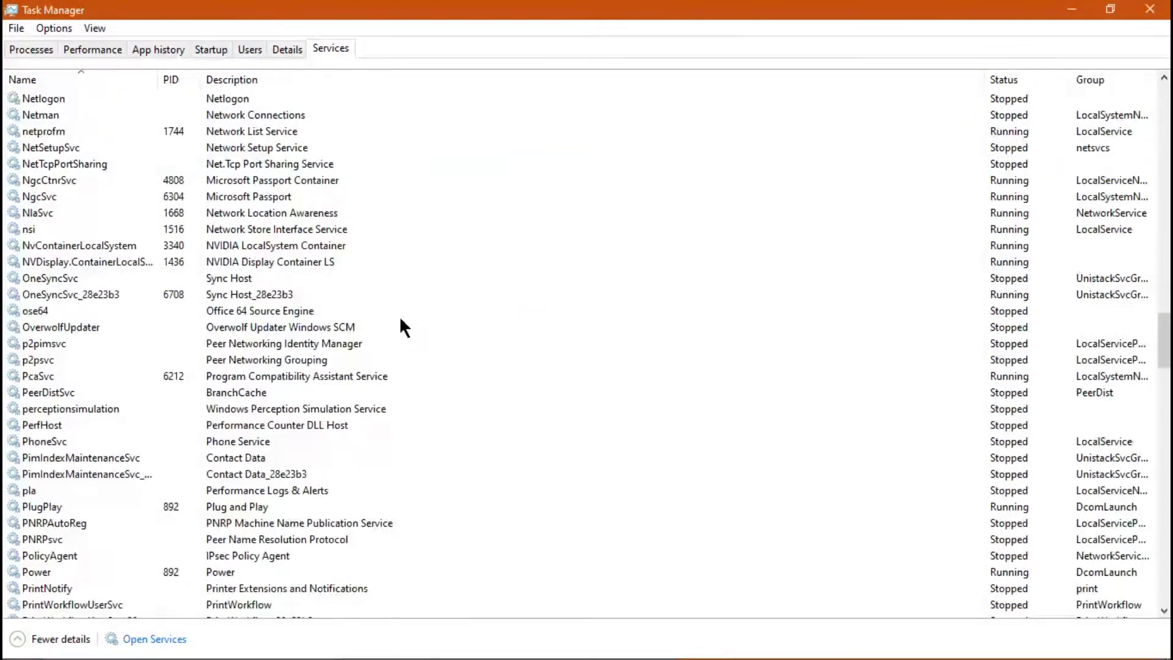
scroll(385, 317, down, 7)
key(Down)
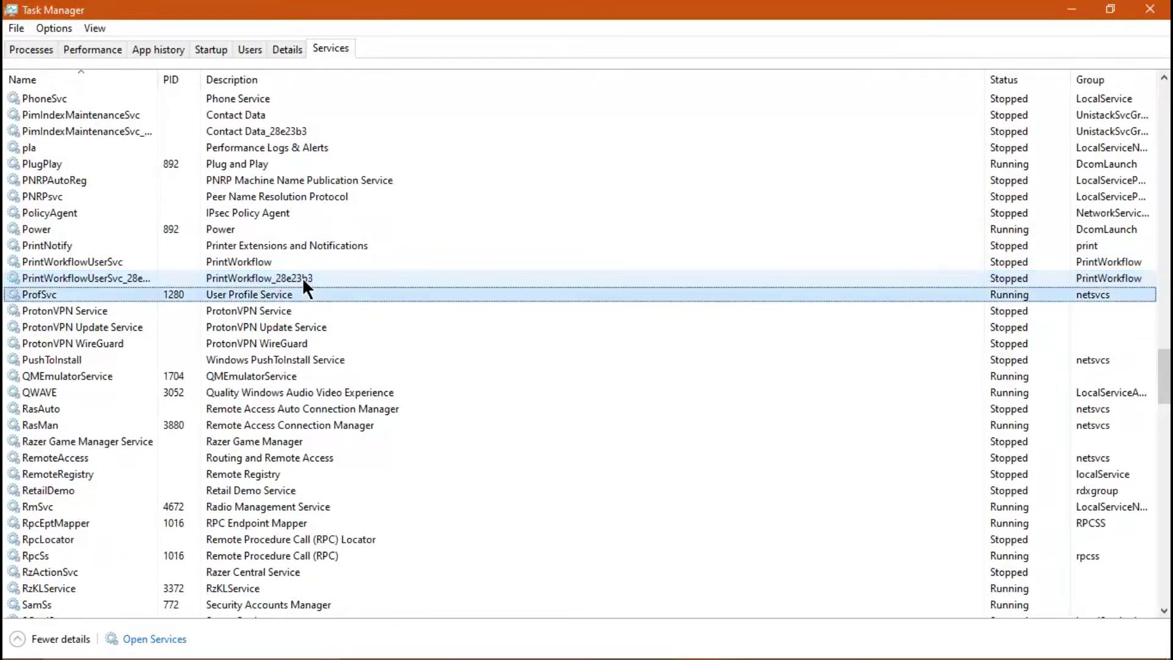
key(Down)
key(Down)
key(Down)
key(Down)
key(p)
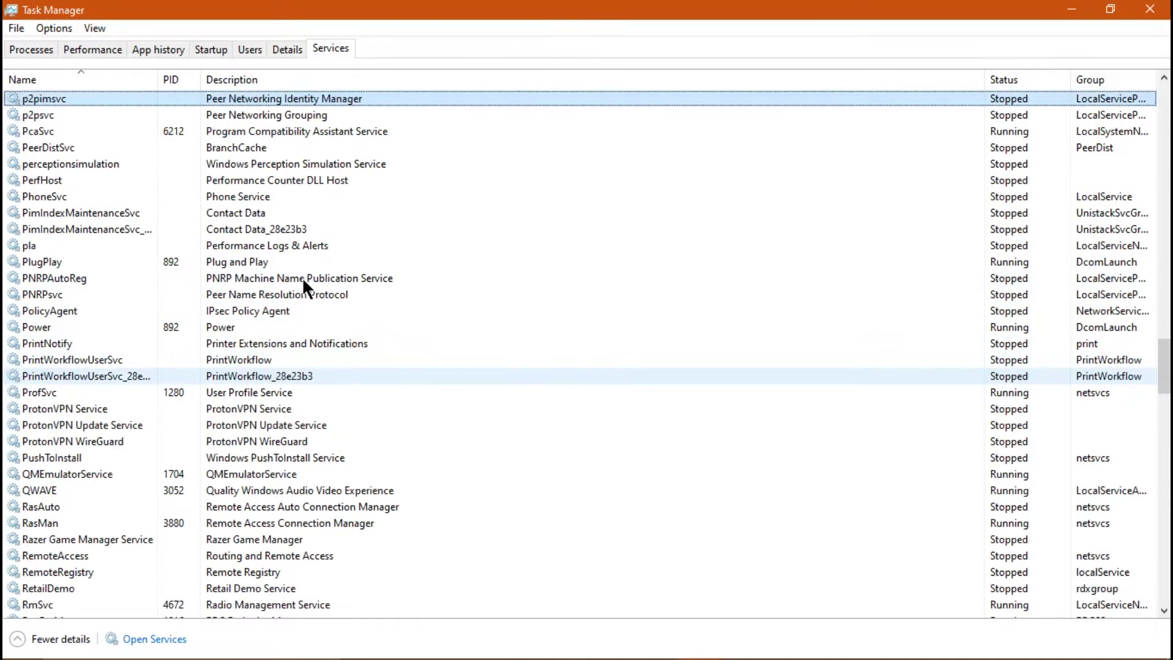
key(p)
key(p)
key(p)
key(p)
key(p)
key(p)
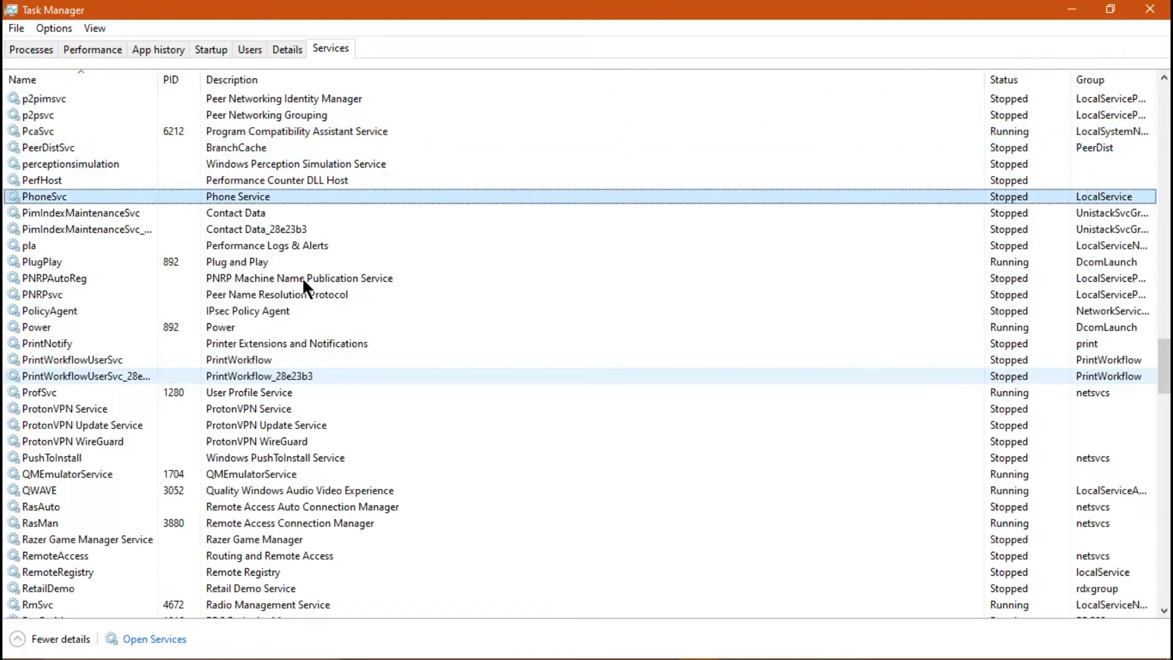
key(p)
key(p)
key(p)
key(p)
key(p)
key(p)
key(p)
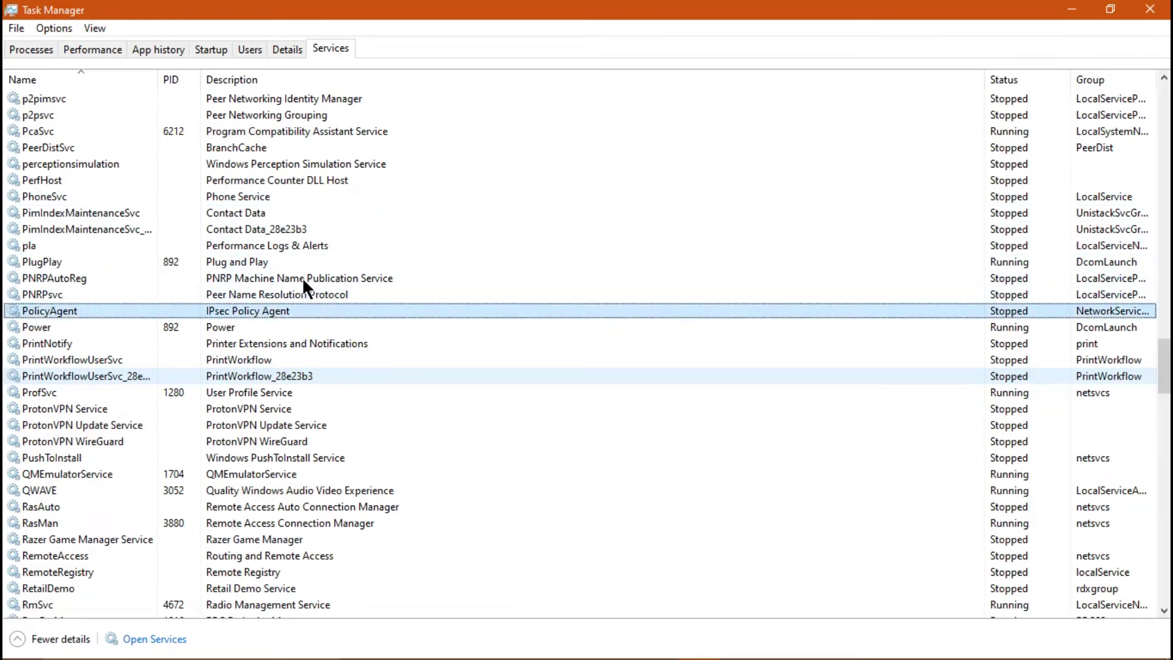
key(p)
key(p)
key(p)
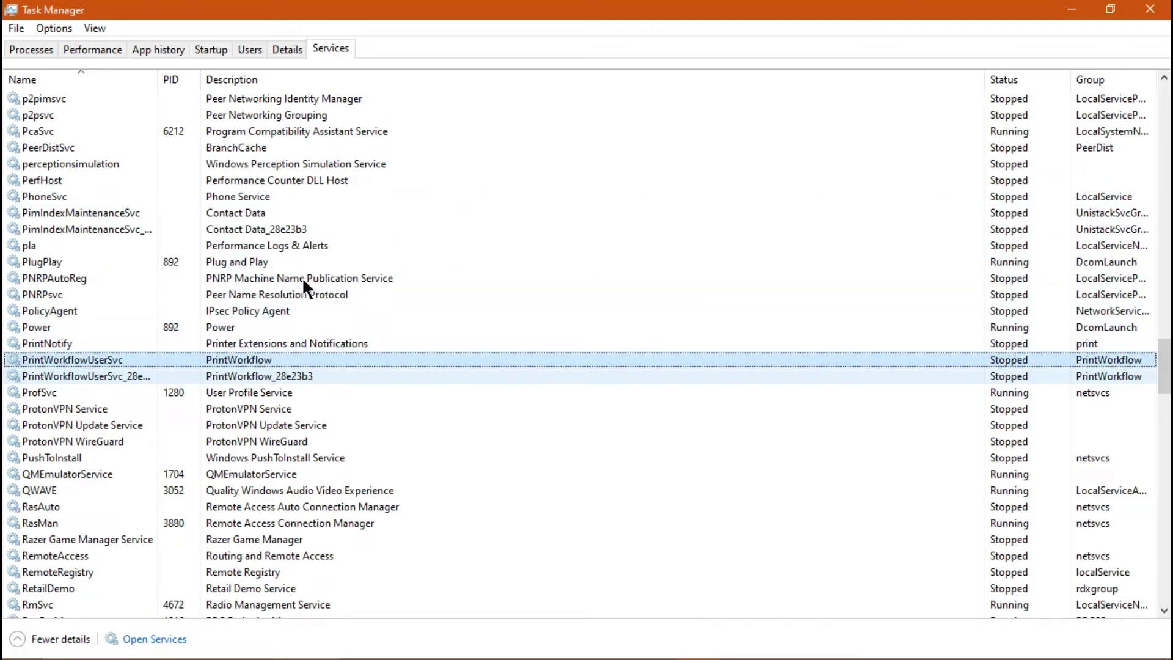
scroll(207, 476, down, 8)
scroll(212, 442, up, 8)
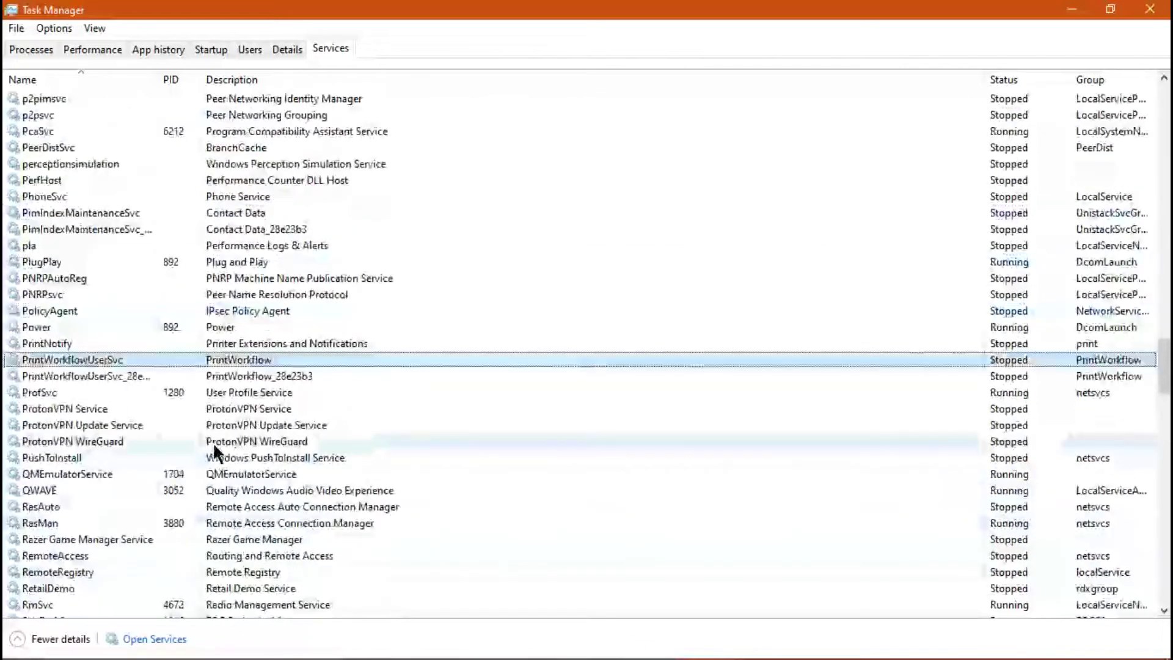
scroll(230, 447, up, 15)
scroll(232, 443, up, 9)
scroll(231, 442, up, 5)
scroll(231, 443, up, 15)
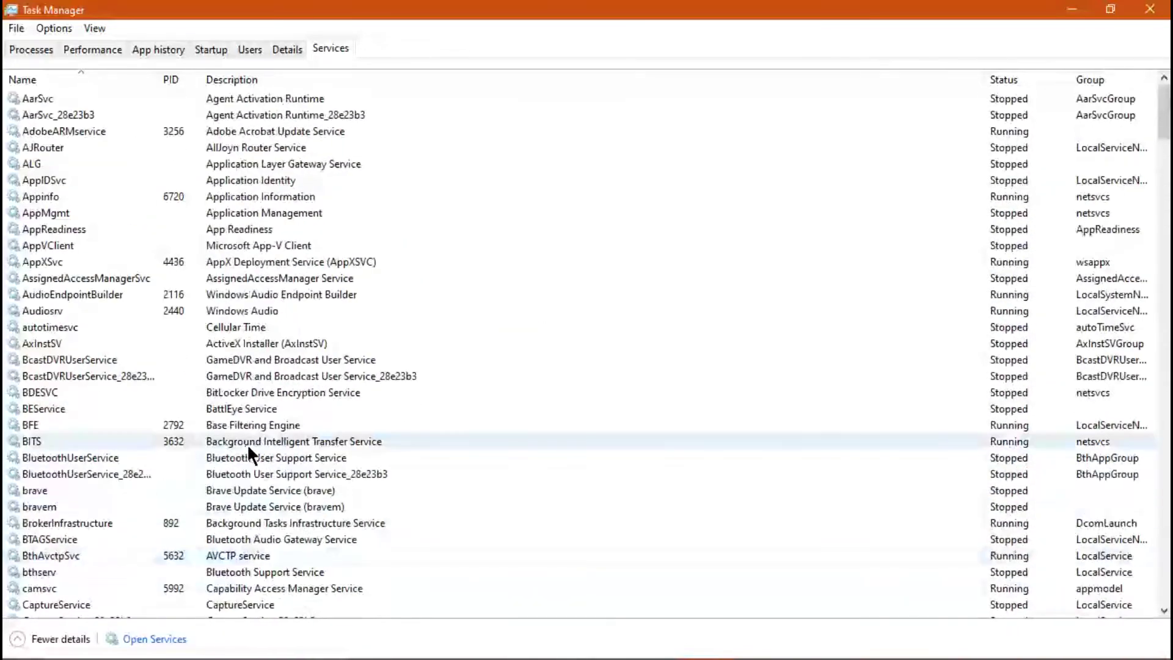
Step: Jump to the S services and move down past Spooler to select SysMain
key(s)
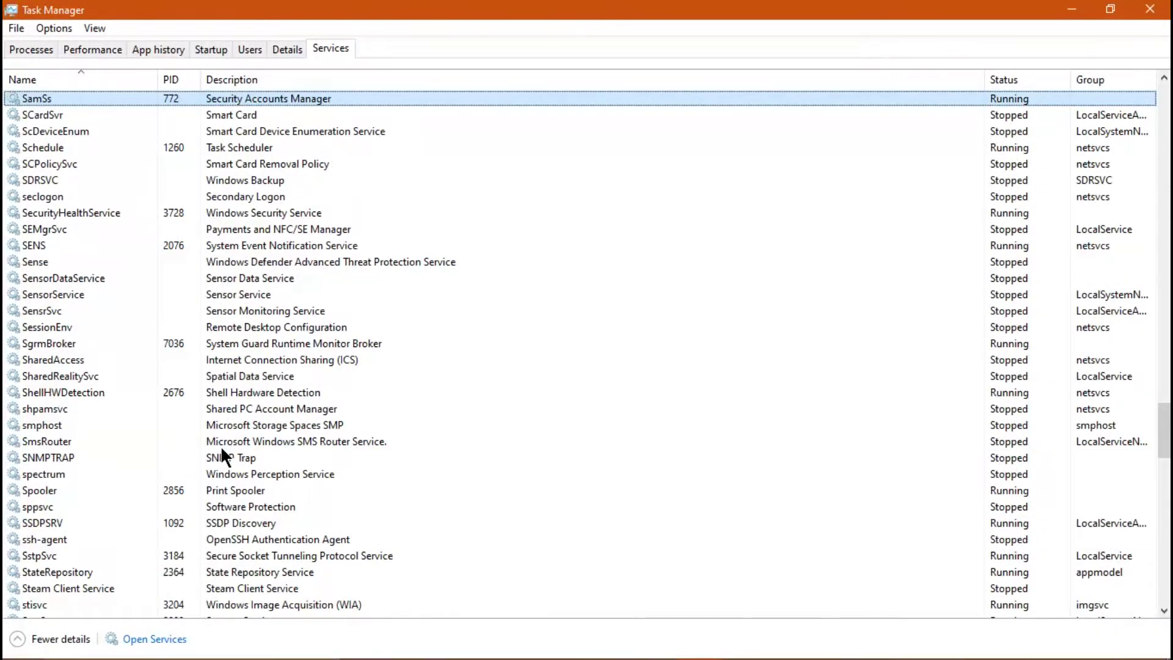
key(Down)
key(Down)
key(Down)
key(Down)
key(Down)
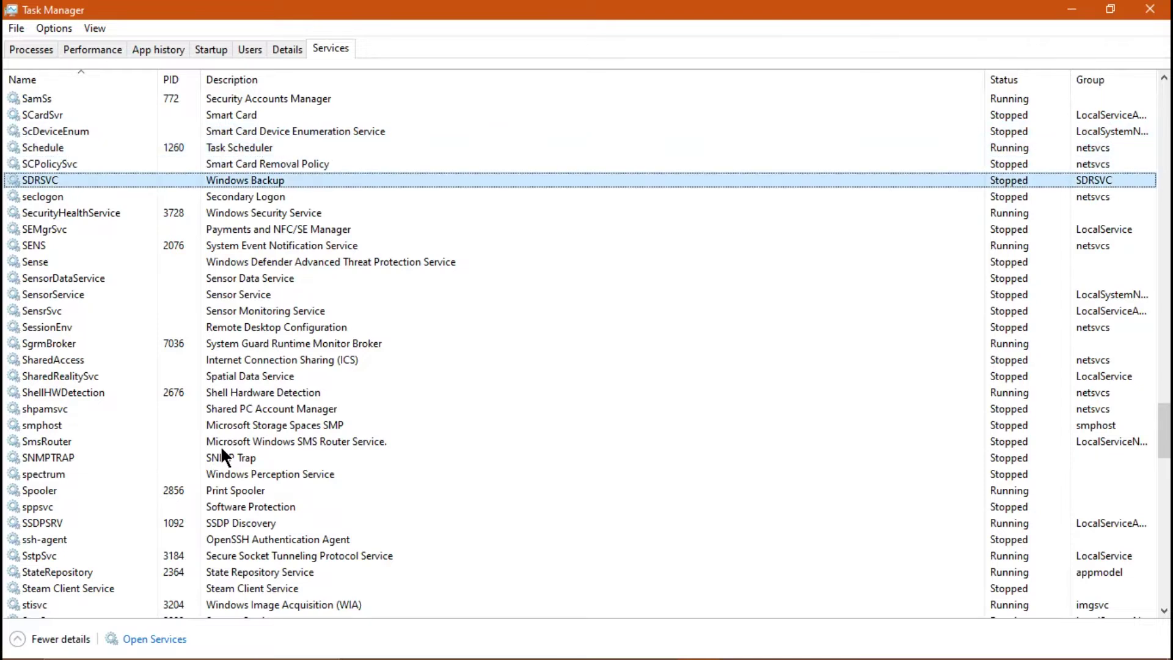
key(Down)
key(Down)
key(Down)
key(Down)
key(Down)
key(Down)
key(Down)
key(Down)
key(Down)
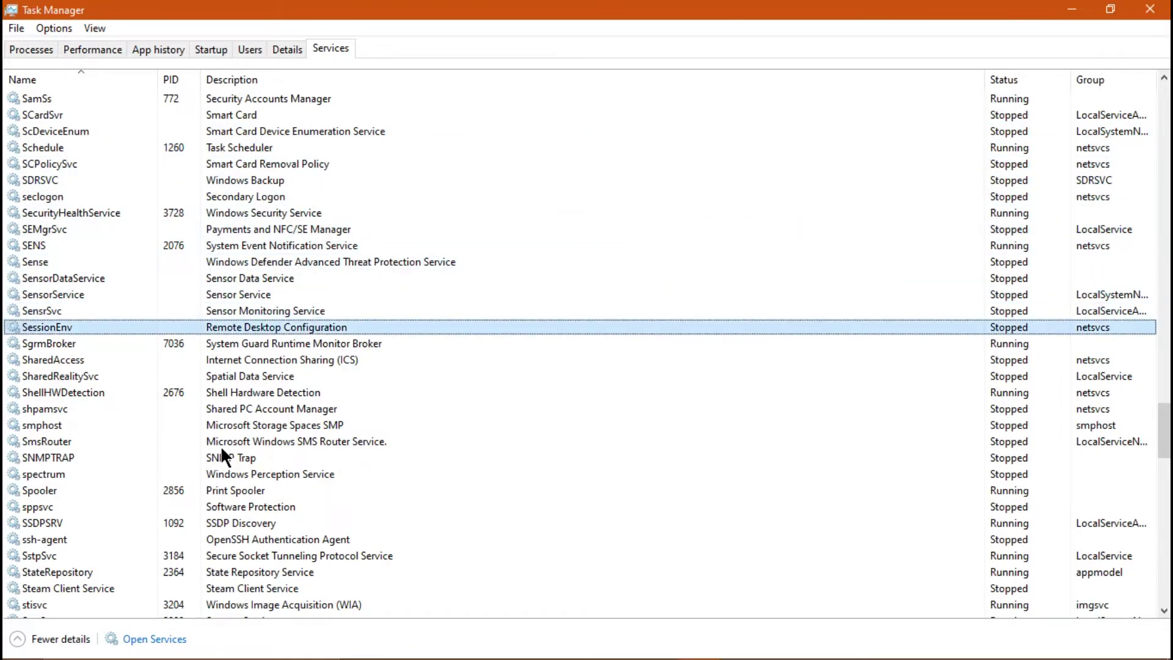
key(Down)
key(Down)
key(Down)
key(Down)
key(Down)
key(Down)
key(Down)
key(Down)
key(Down)
key(Down)
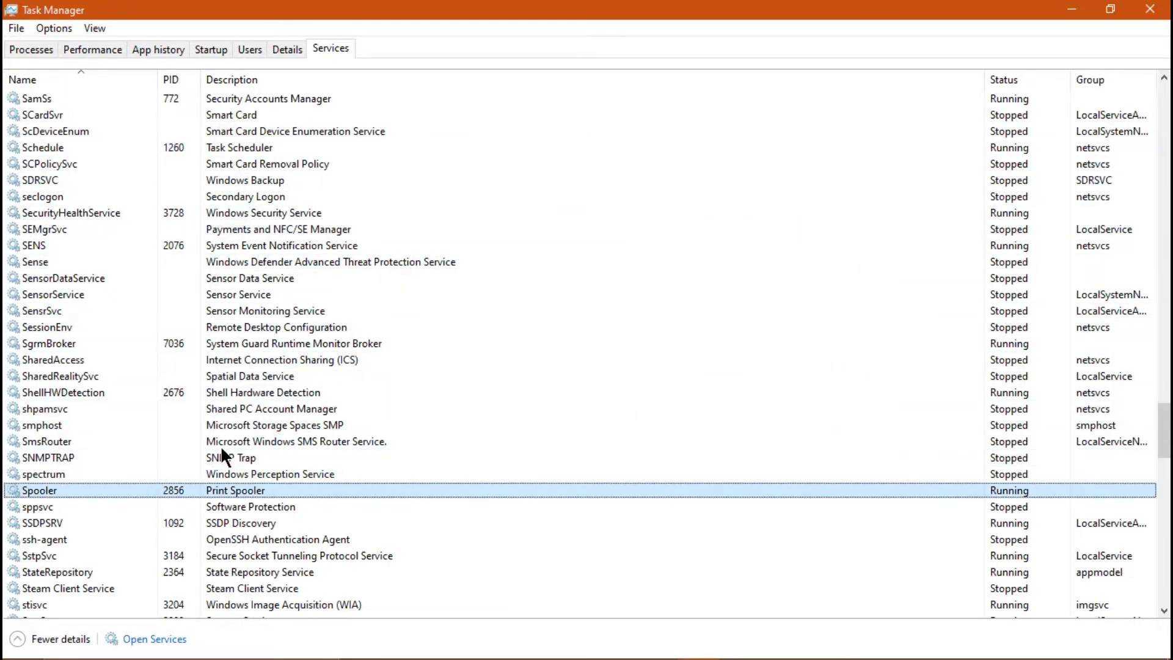
key(Down)
key(Down)
key(Down)
key(Down)
key(Down)
key(Down)
key(Down)
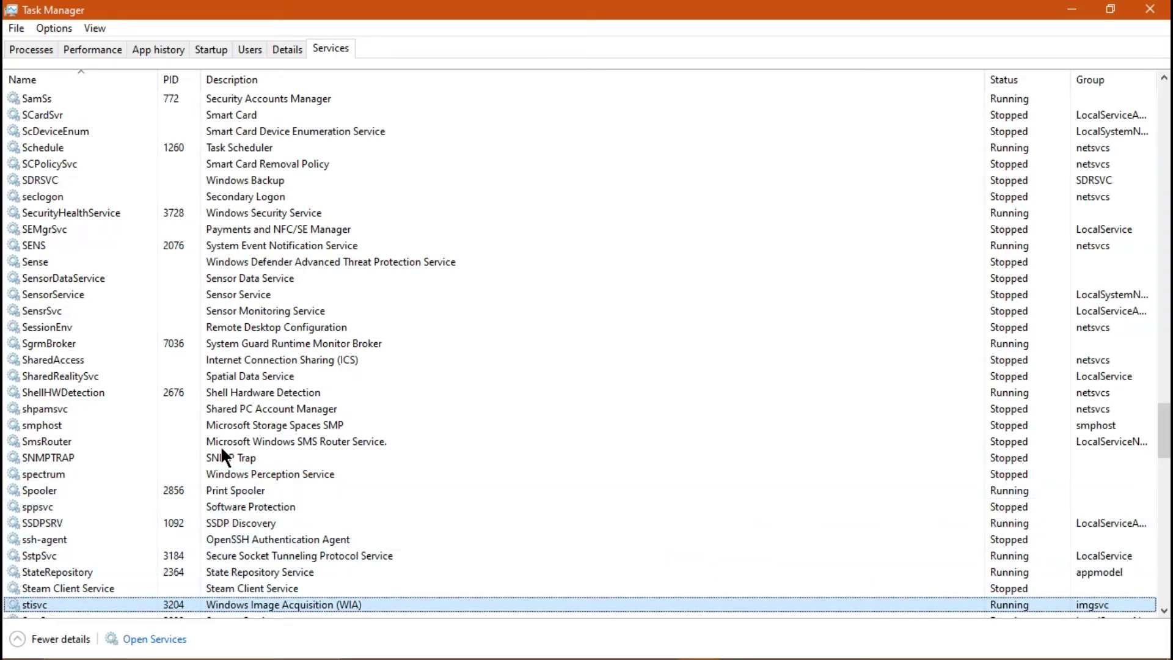
key(Down)
key(Down)
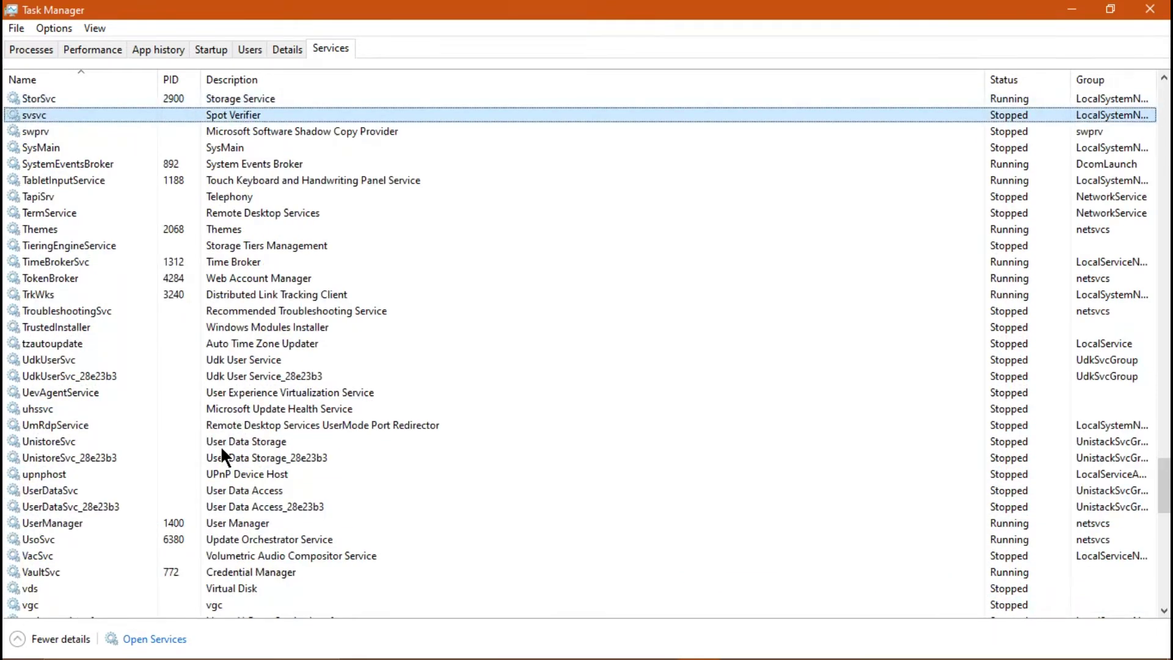
key(Down)
key(Down)
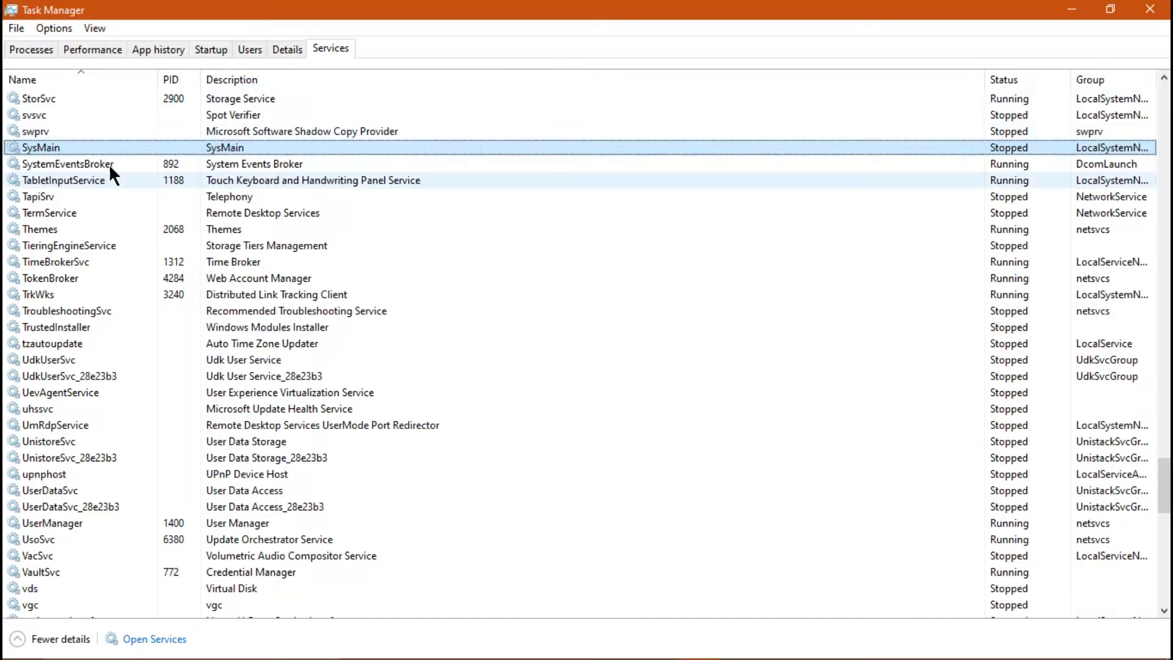
click(70, 157)
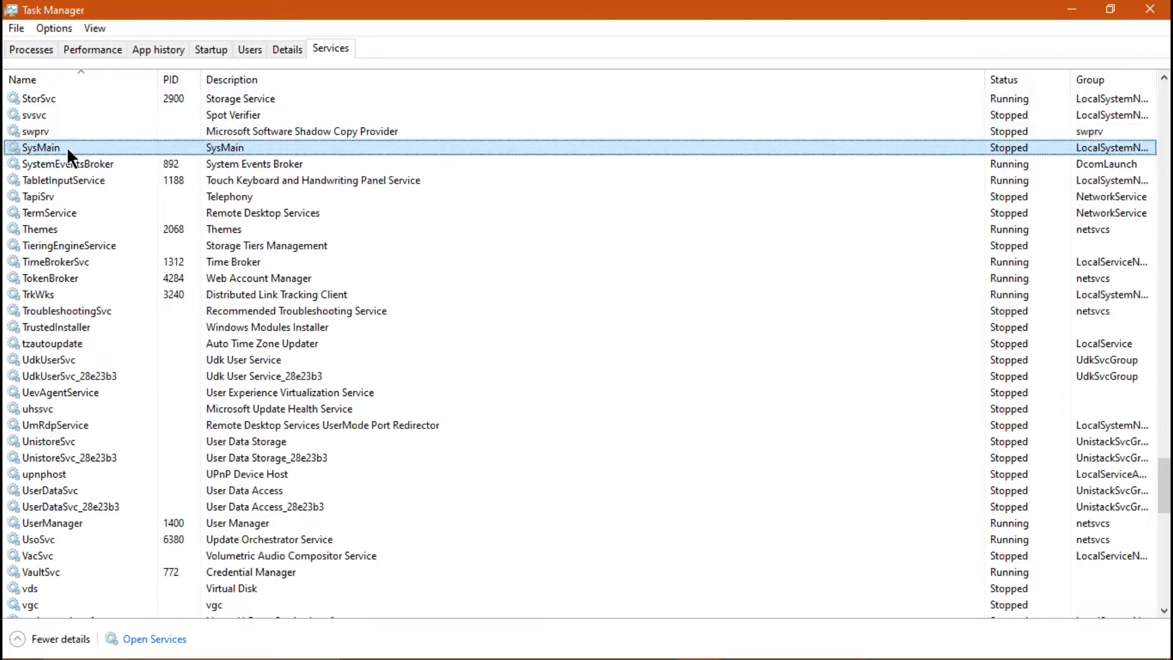
Step: Restore and re-maximize the window, then bring up SysMain's actions
double_click(163, 7)
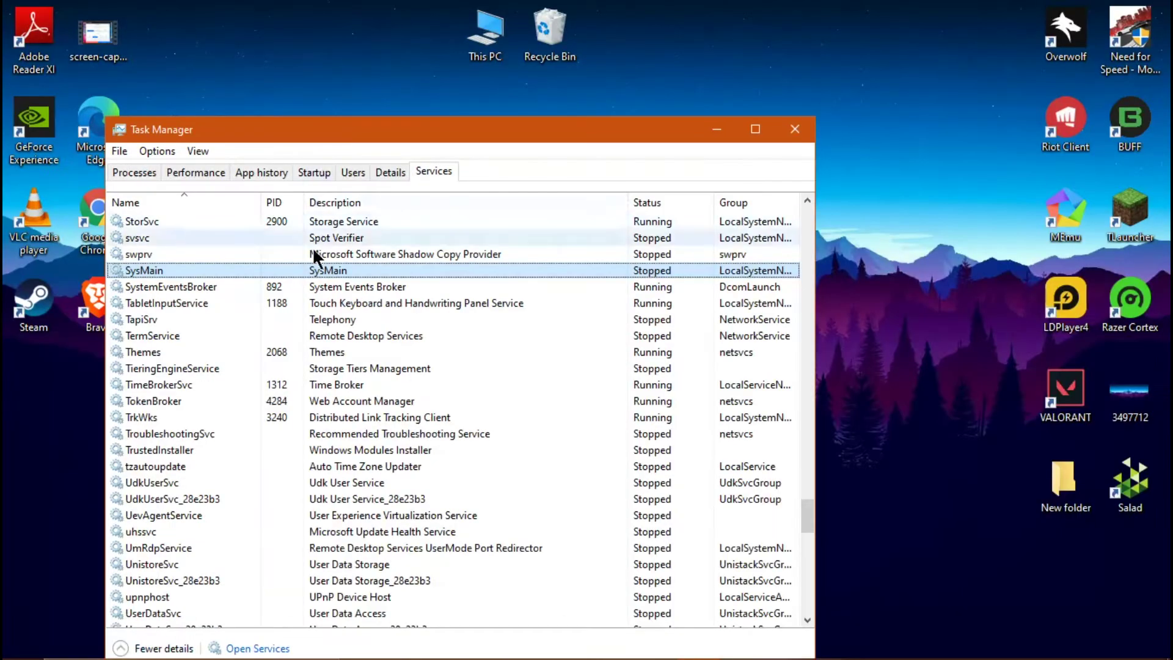
click(755, 129)
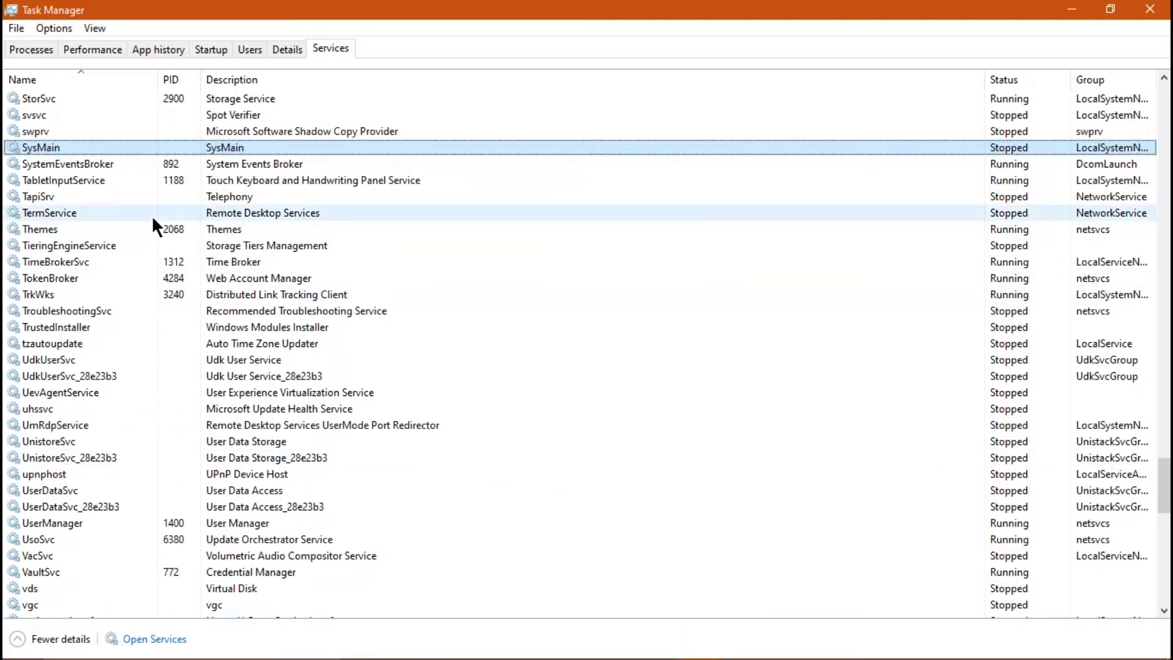
right_click(138, 151)
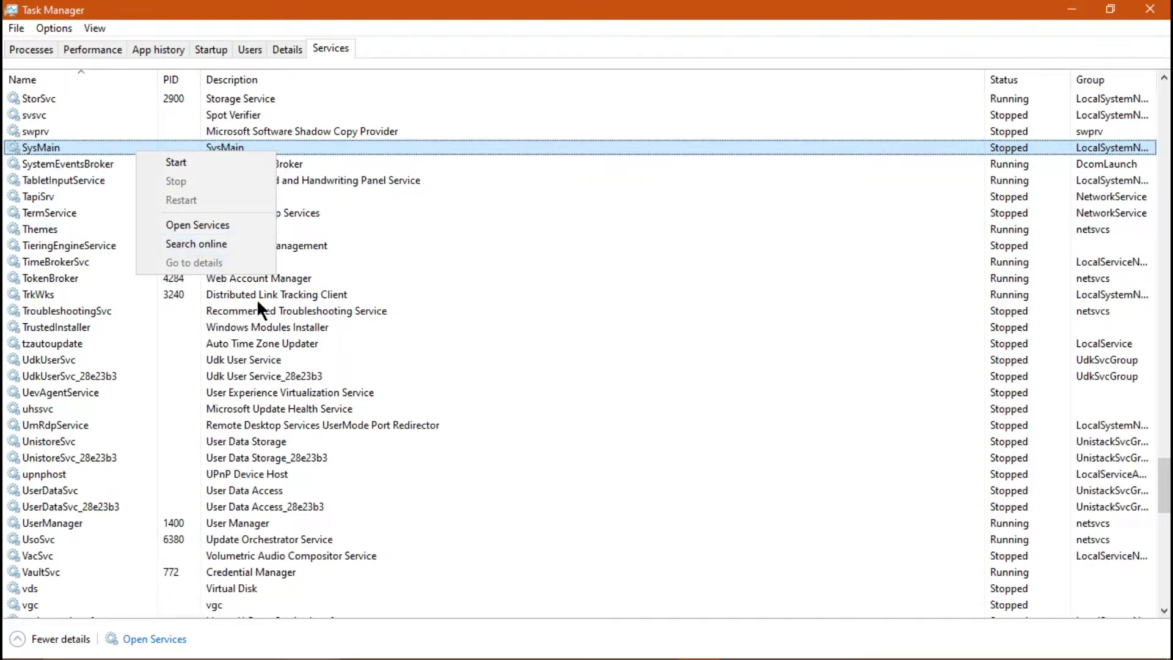
Step: Open the full Services console from SysMain's right-click menu
right_click(78, 149)
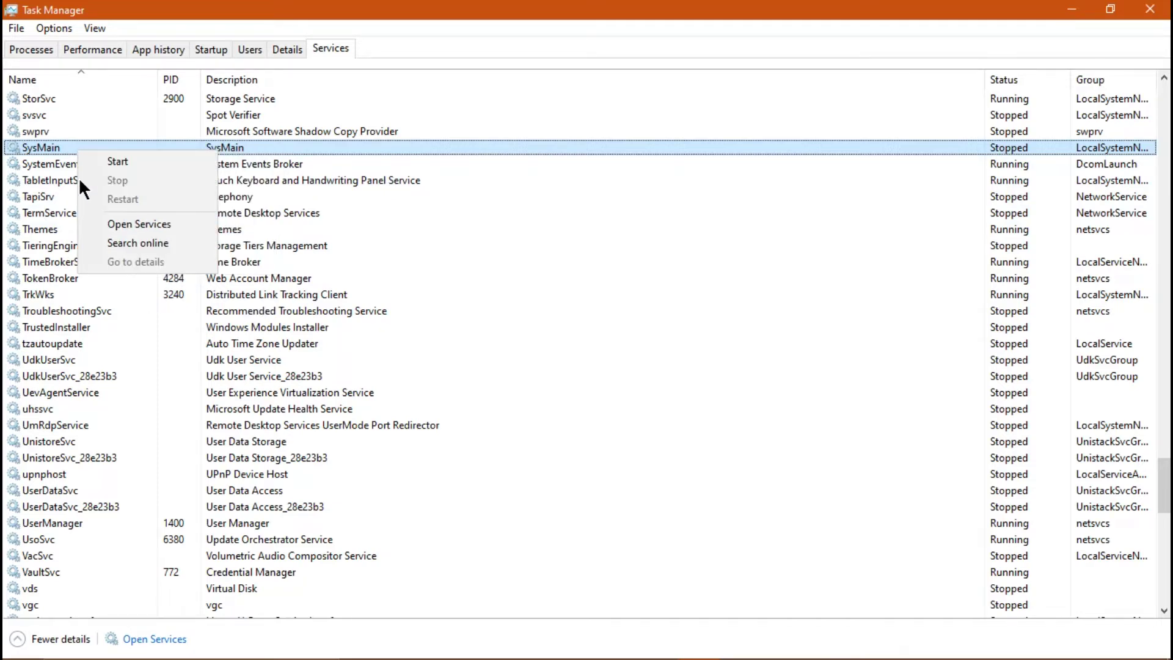
click(115, 224)
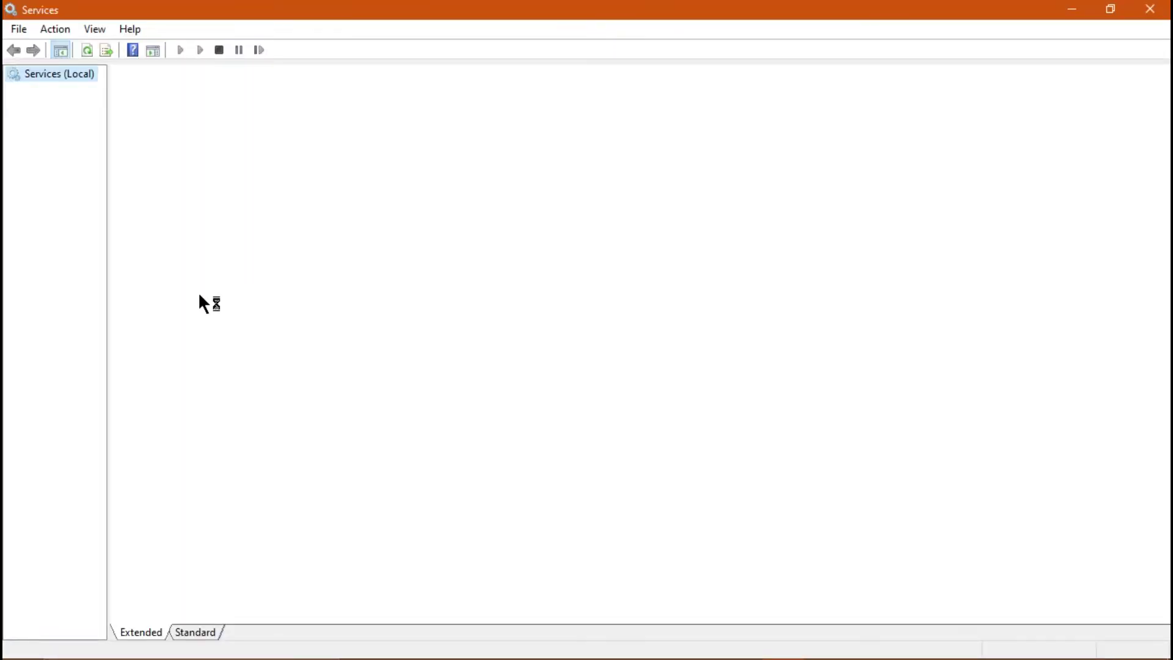
scroll(429, 445, down, 1)
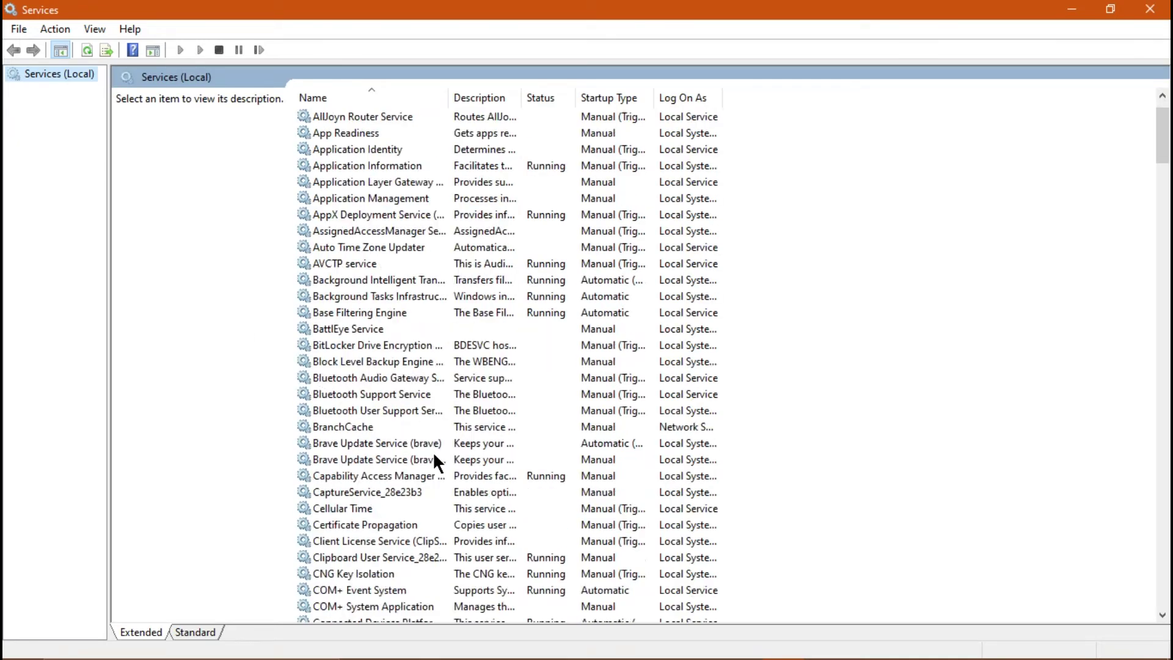
scroll(432, 452, down, 4)
scroll(431, 454, down, 6)
Step: Step down through the S services in the console and select SysMain
click(427, 446)
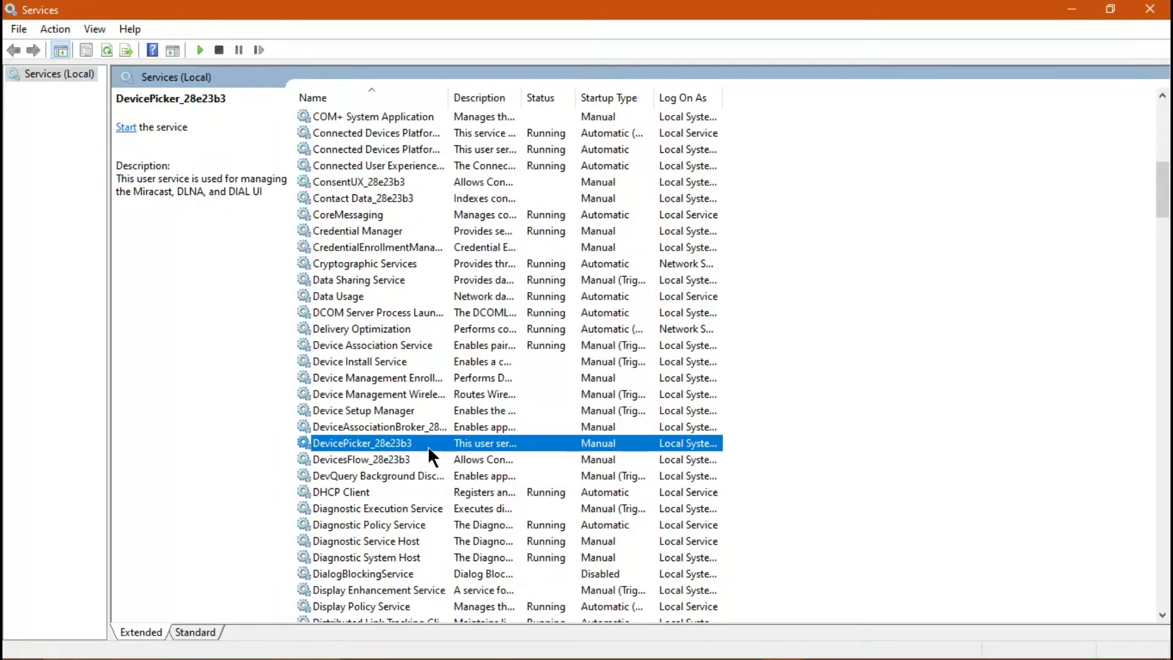
text(security c)
key(Down)
key(Down)
key(Down)
key(Down)
key(Down)
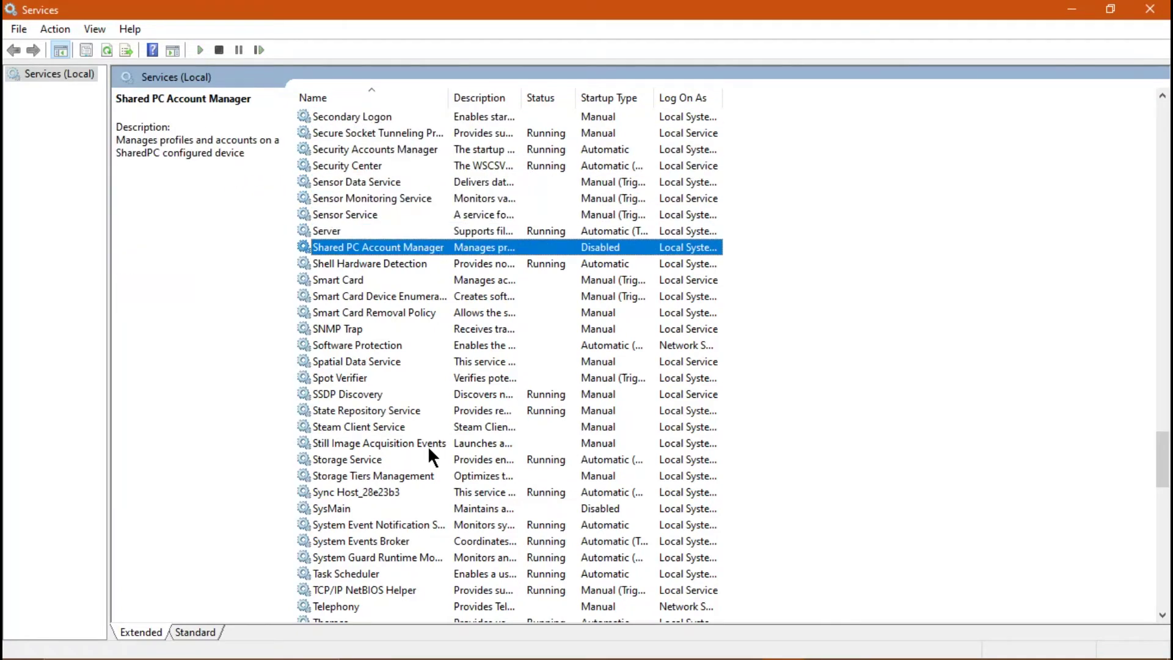
key(Down)
key(Down)
key(Down)
key(Down)
key(Down)
key(Down)
key(Down)
key(Down)
key(Down)
key(Down)
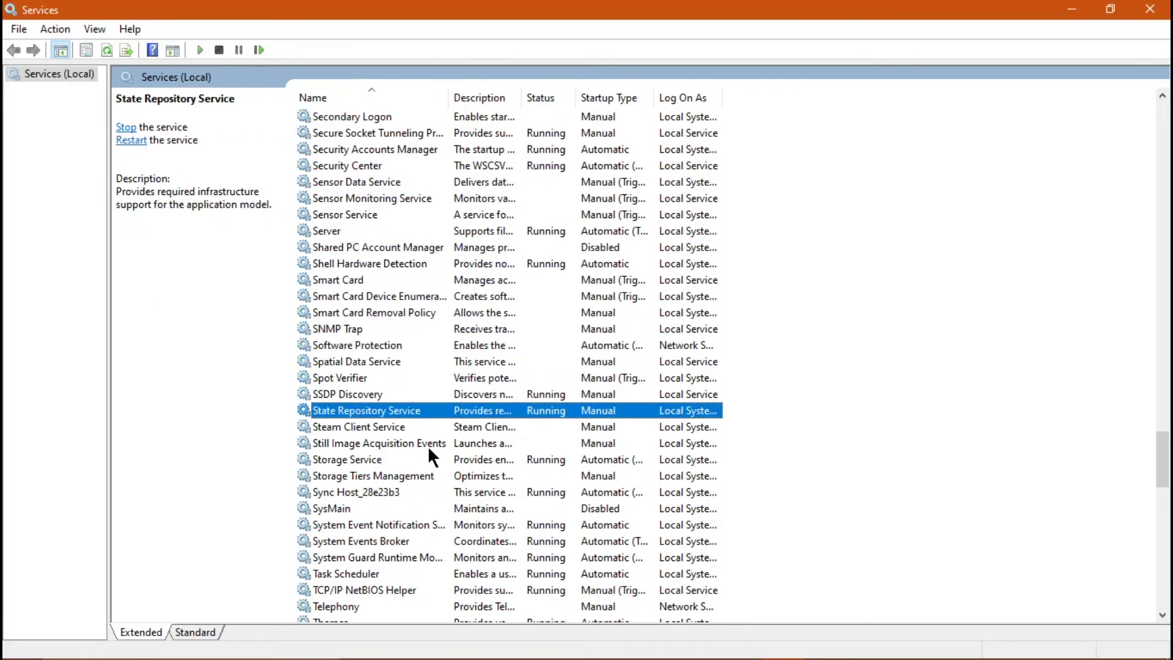
key(Down)
click(349, 507)
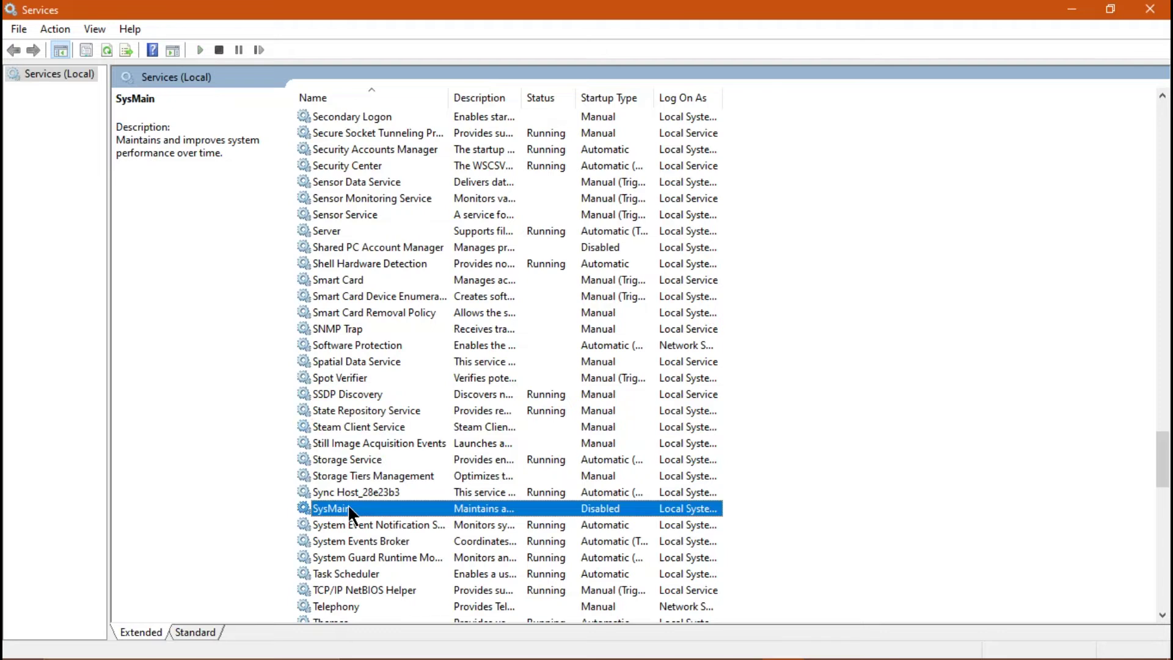
Step: Set SysMain's startup type to Disabled in Properties, apply, and close with OK
right_click(348, 504)
click(380, 466)
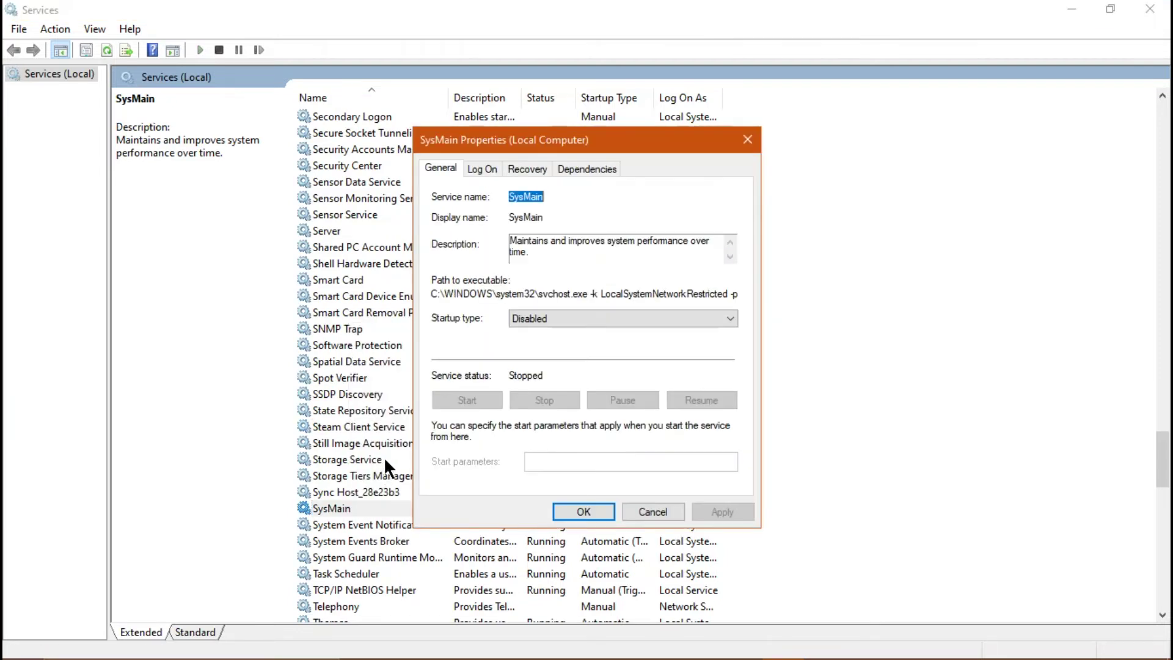
click(559, 317)
click(540, 366)
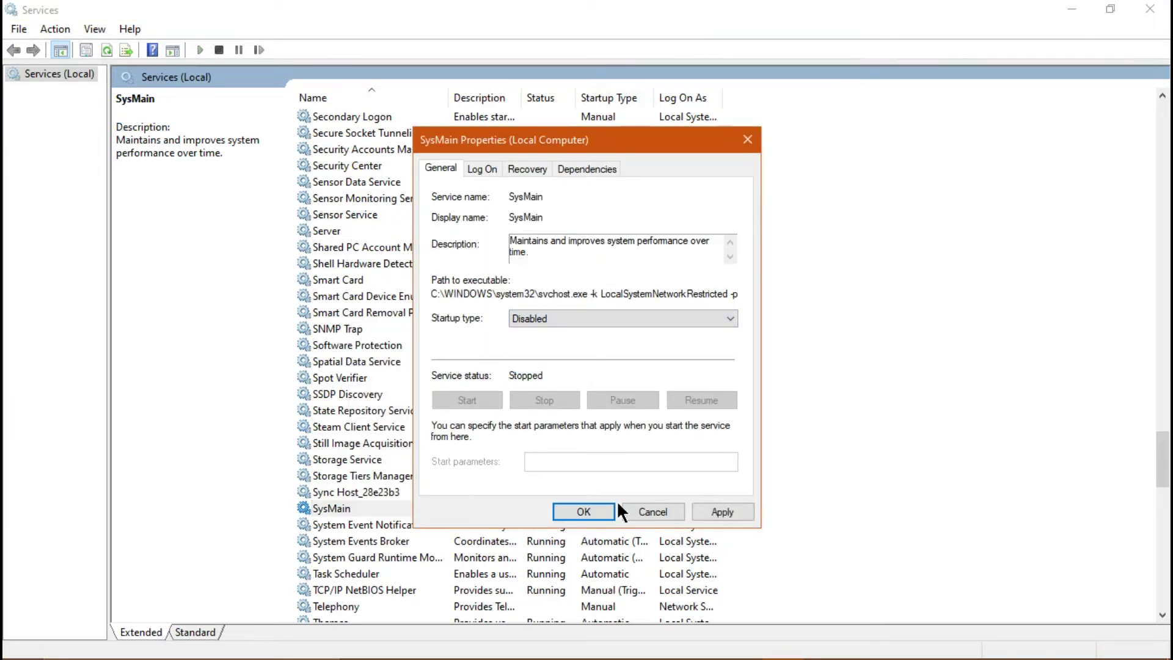
click(716, 512)
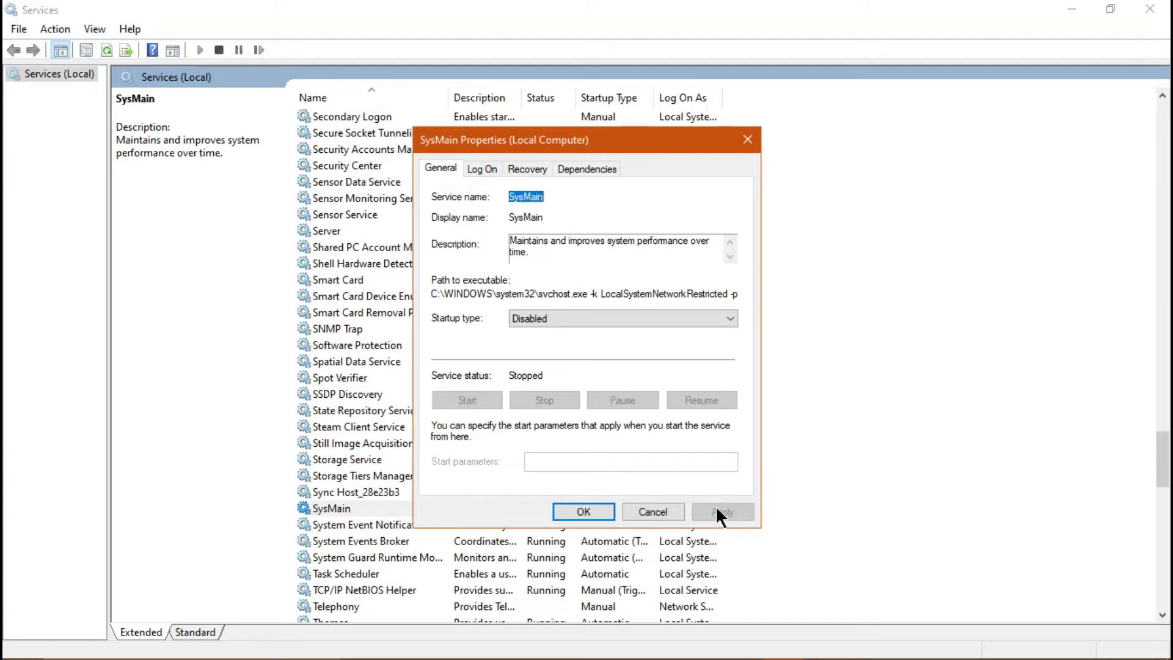
click(570, 511)
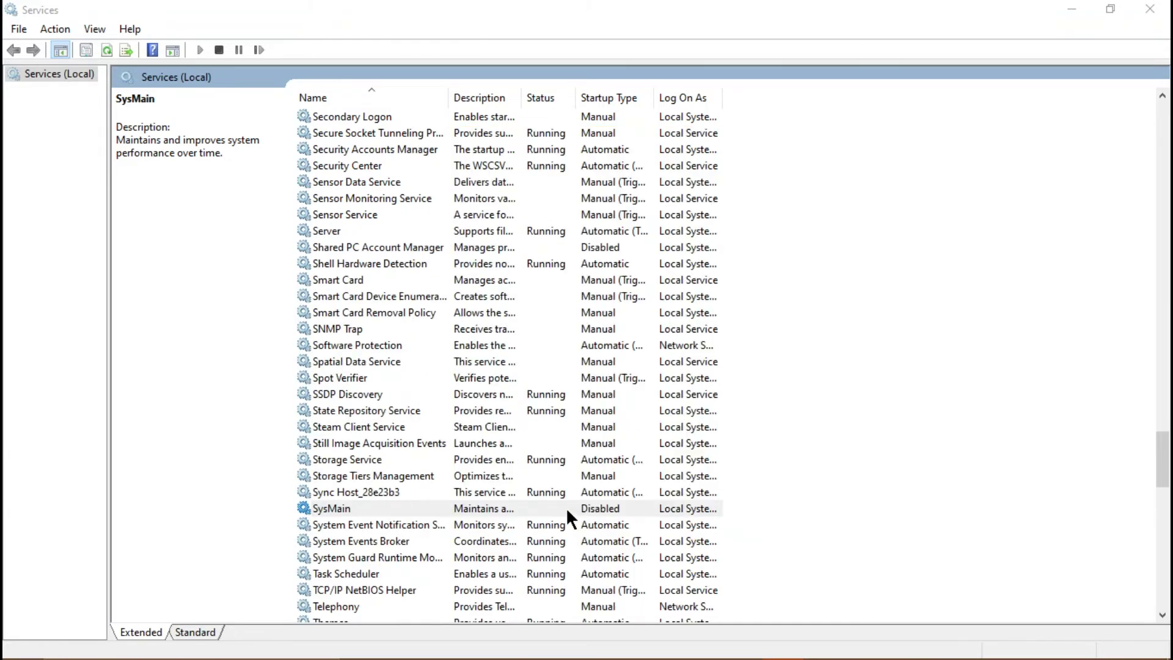
scroll(373, 503, down, 5)
click(373, 492)
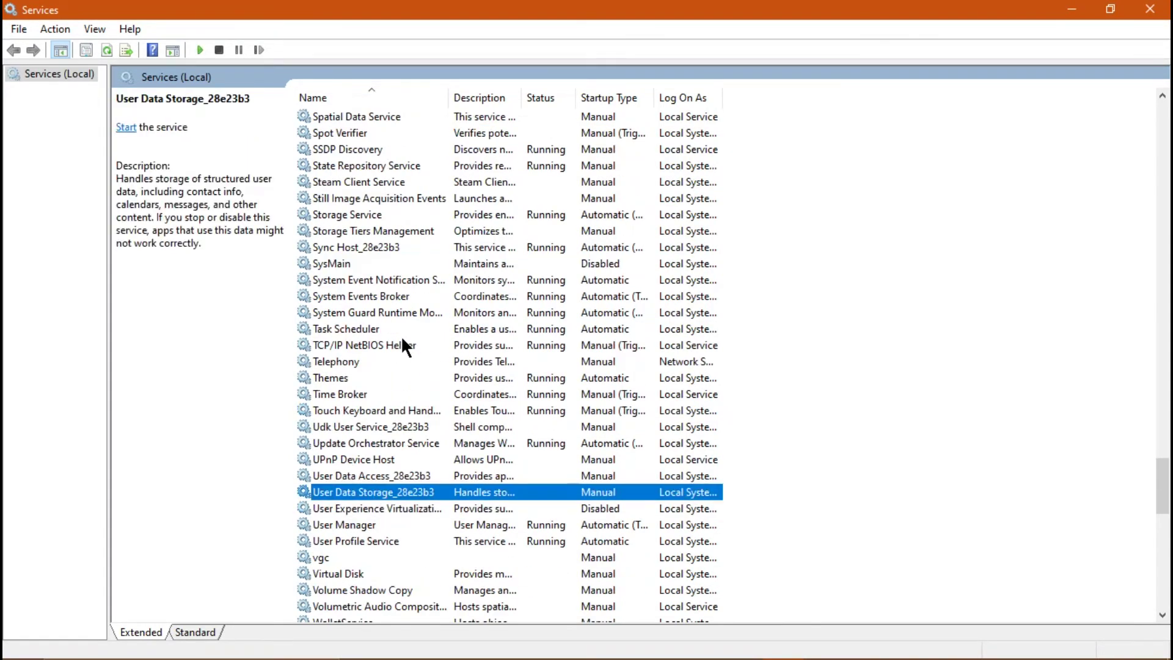
key(w)
key(Down)
key(Down)
key(Down)
key(Down)
key(Down)
key(Down)
key(Down)
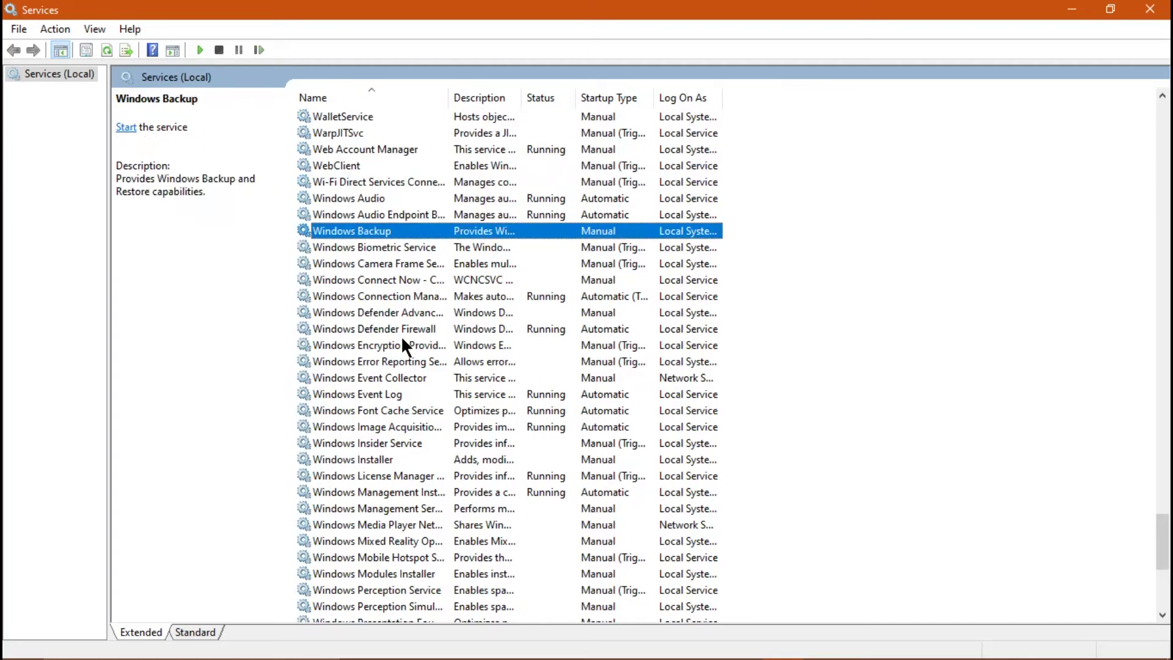
key(Down)
key(Down)
key(Down)
key(Down)
key(Down)
key(Down)
key(Down)
key(Down)
key(Down)
key(Down)
key(Down)
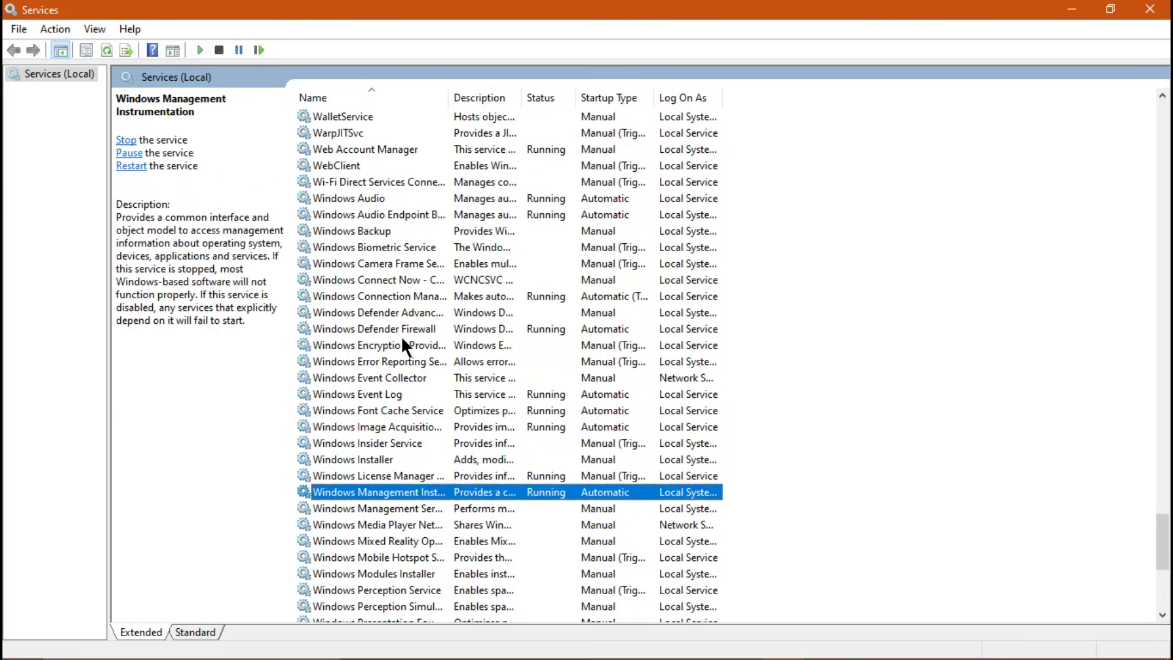
key(Down)
key(Down)
key(Down)
key(Down)
key(Down)
key(Down)
key(Down)
key(Down)
key(Down)
key(Down)
key(Down)
key(Down)
key(Down)
key(Down)
key(Down)
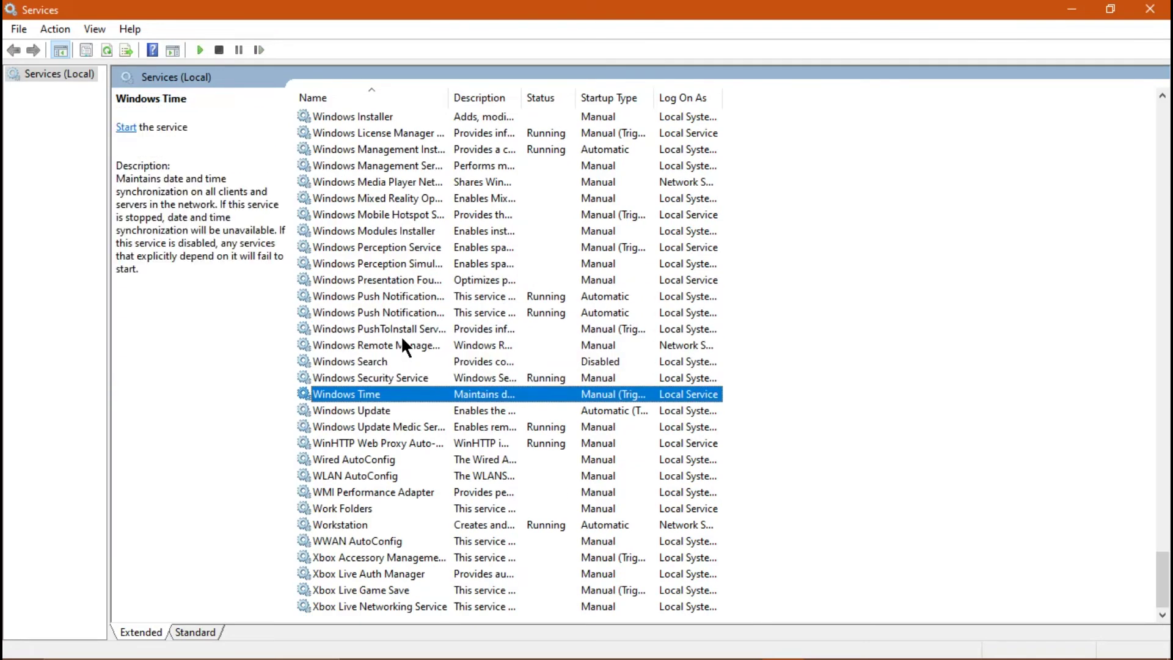
key(Down)
key(Down)
key(Down)
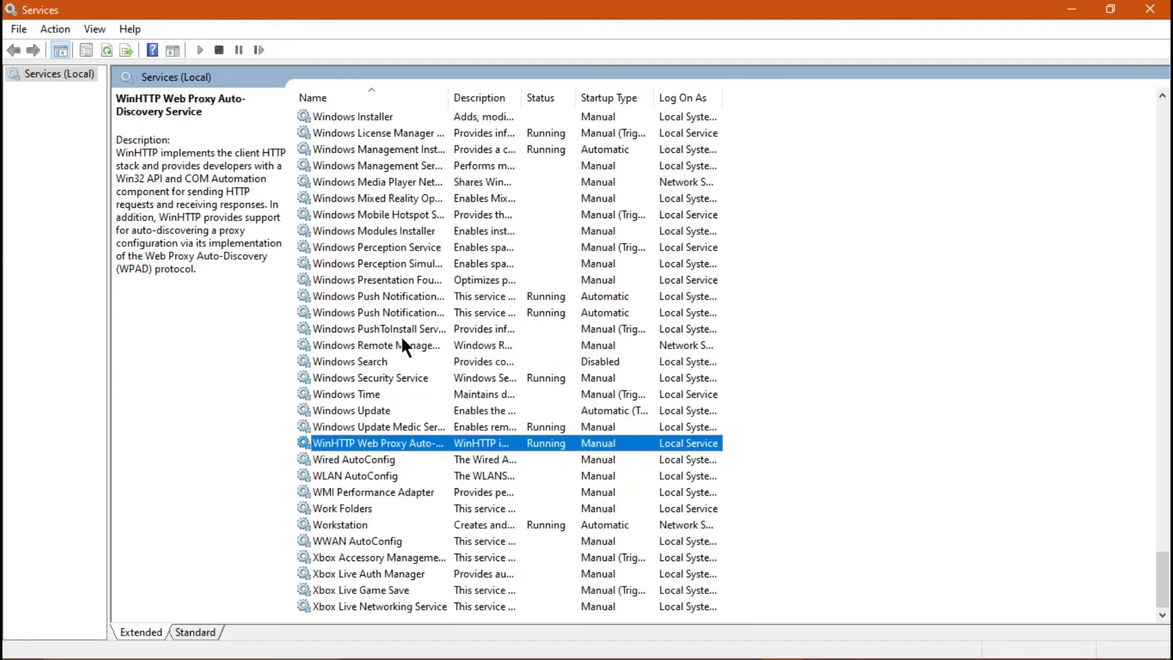
key(Down)
key(Down)
key(Down)
key(Down)
key(Down)
key(Down)
key(w)
key(Down)
key(Down)
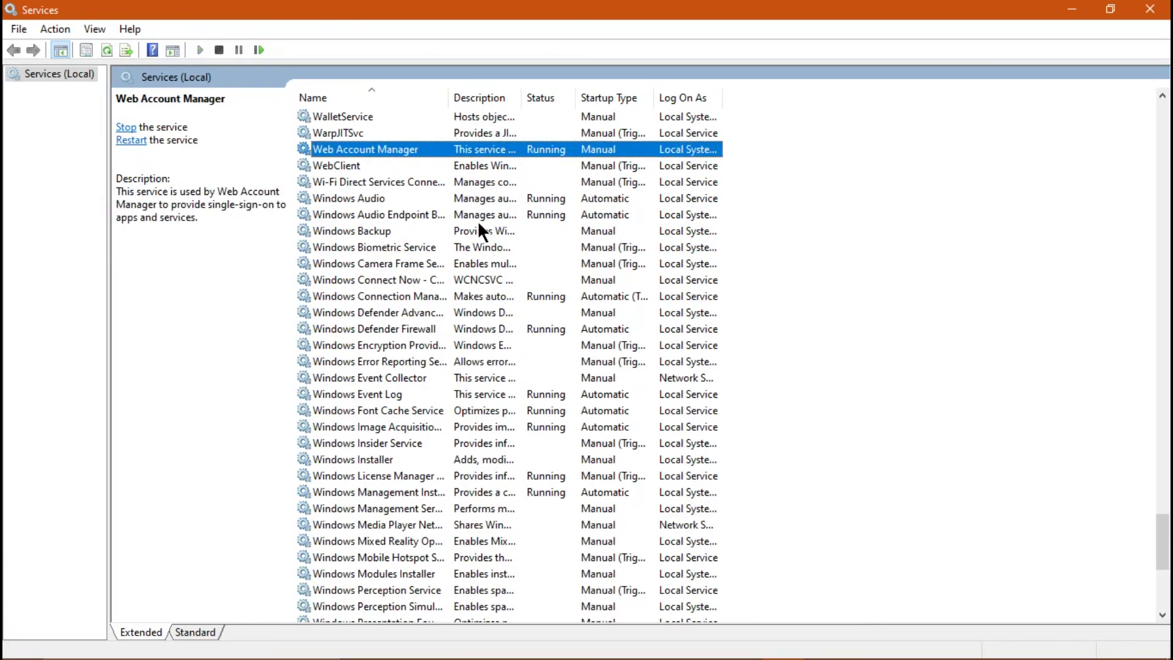
scroll(502, 404, down, 6)
scroll(498, 440, down, 1)
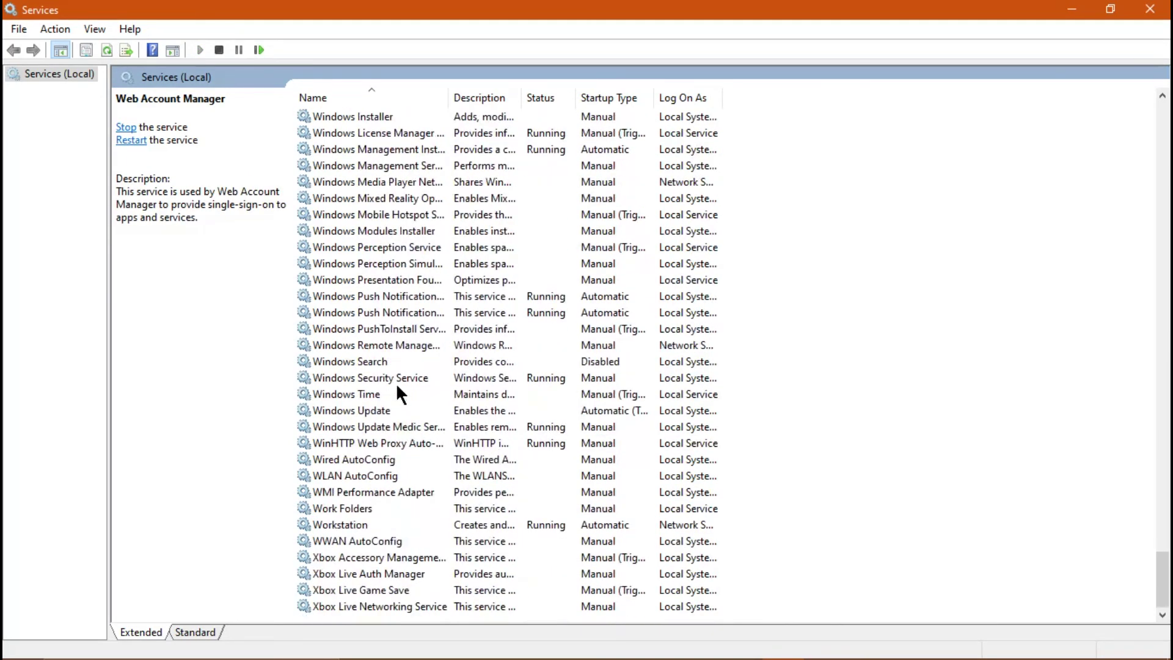
click(376, 361)
Step: Choose Disabled as Windows Search's startup type in Properties, apply, and confirm with OK
right_click(376, 364)
click(427, 521)
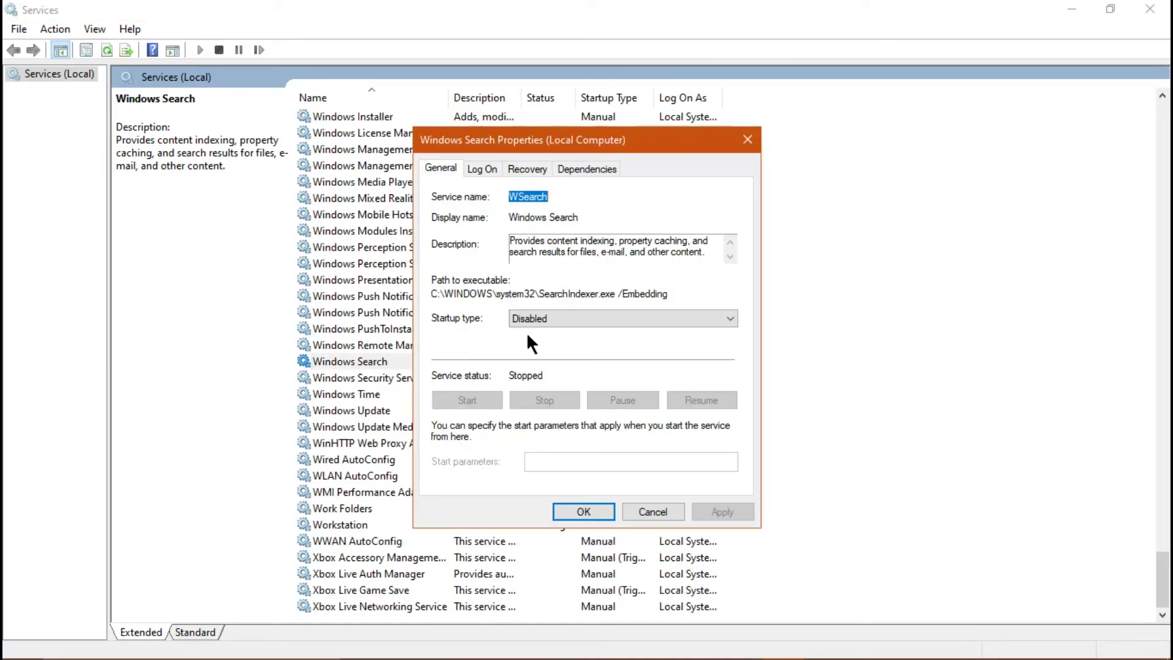
click(562, 318)
click(537, 369)
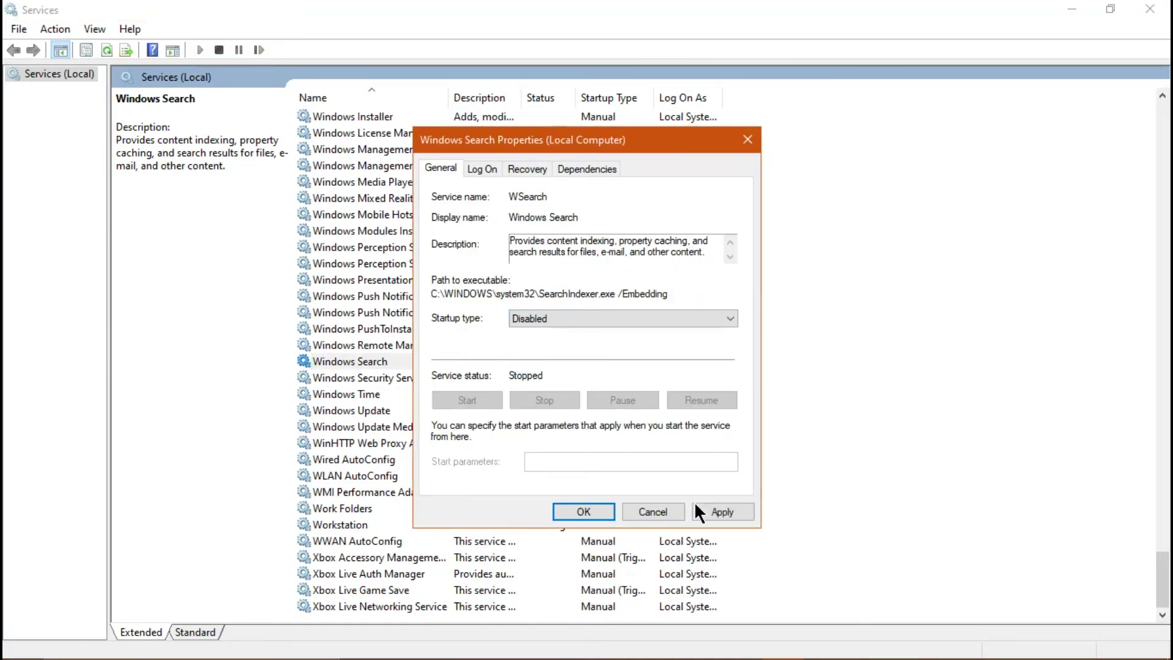
click(700, 510)
click(584, 511)
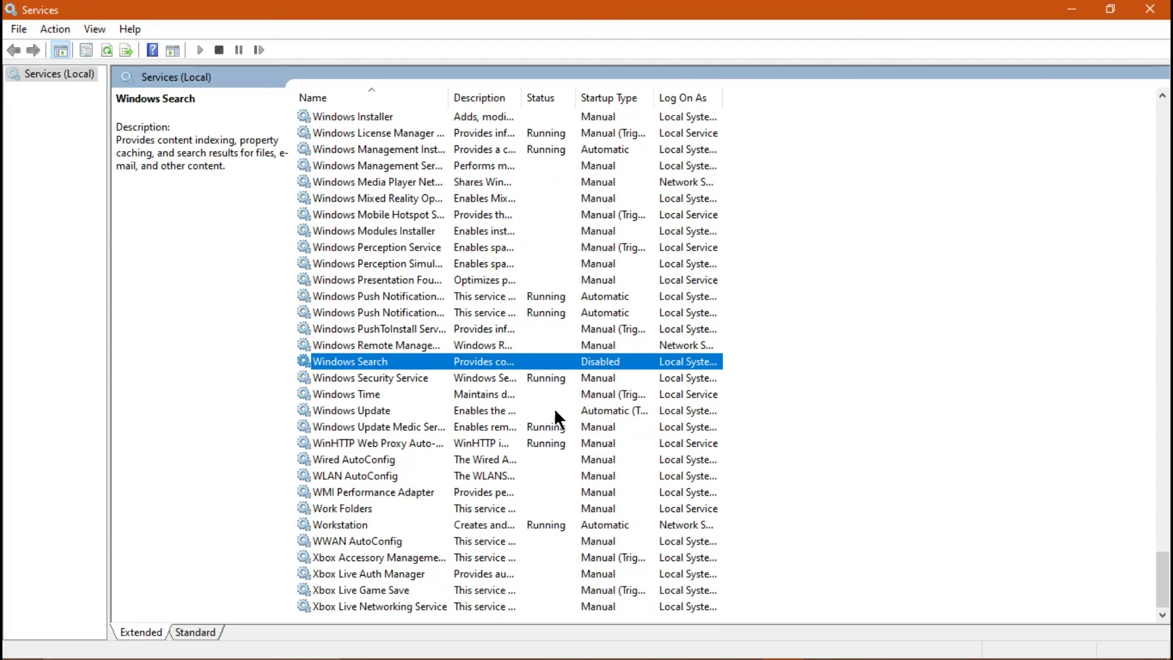
scroll(551, 405, up, 10)
scroll(546, 403, up, 9)
scroll(544, 403, up, 8)
scroll(545, 402, up, 8)
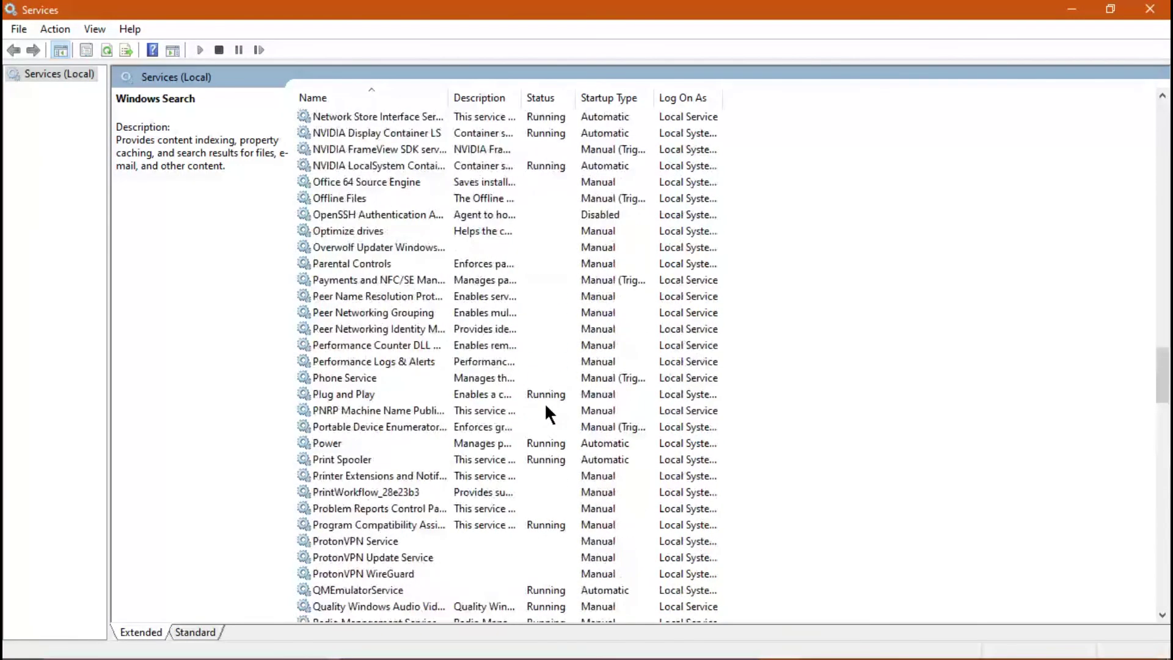
scroll(568, 385, up, 5)
scroll(595, 374, up, 3)
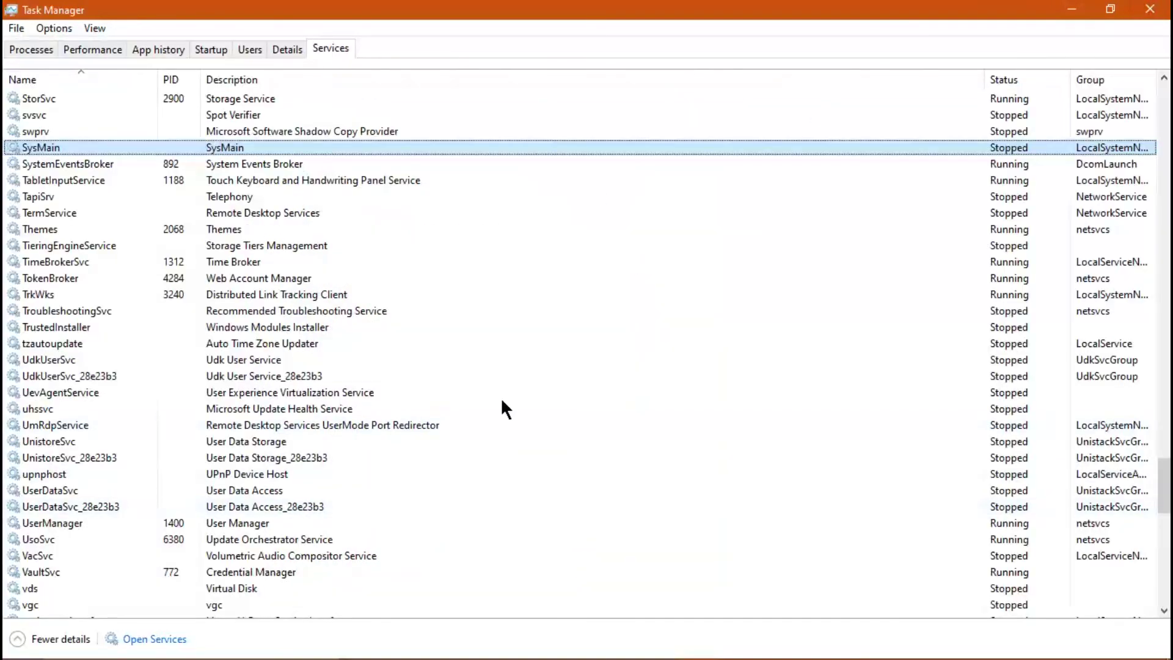
Step: Close Task Manager, launch Settings from the Start menu, then close Settings
click(1150, 10)
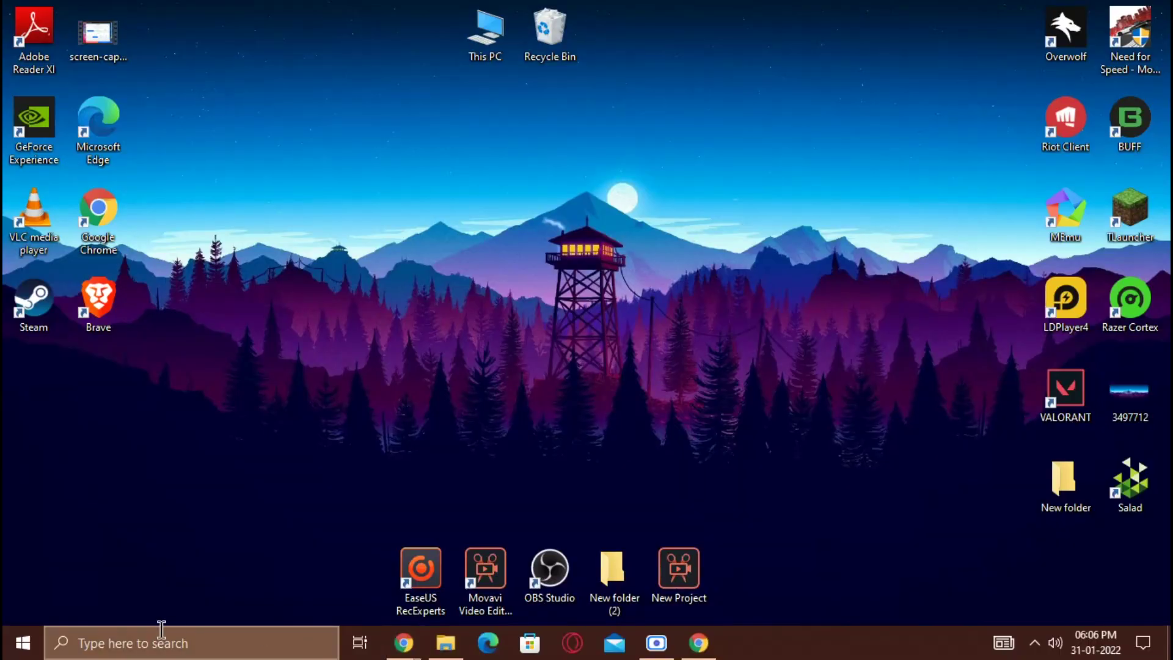
click(23, 642)
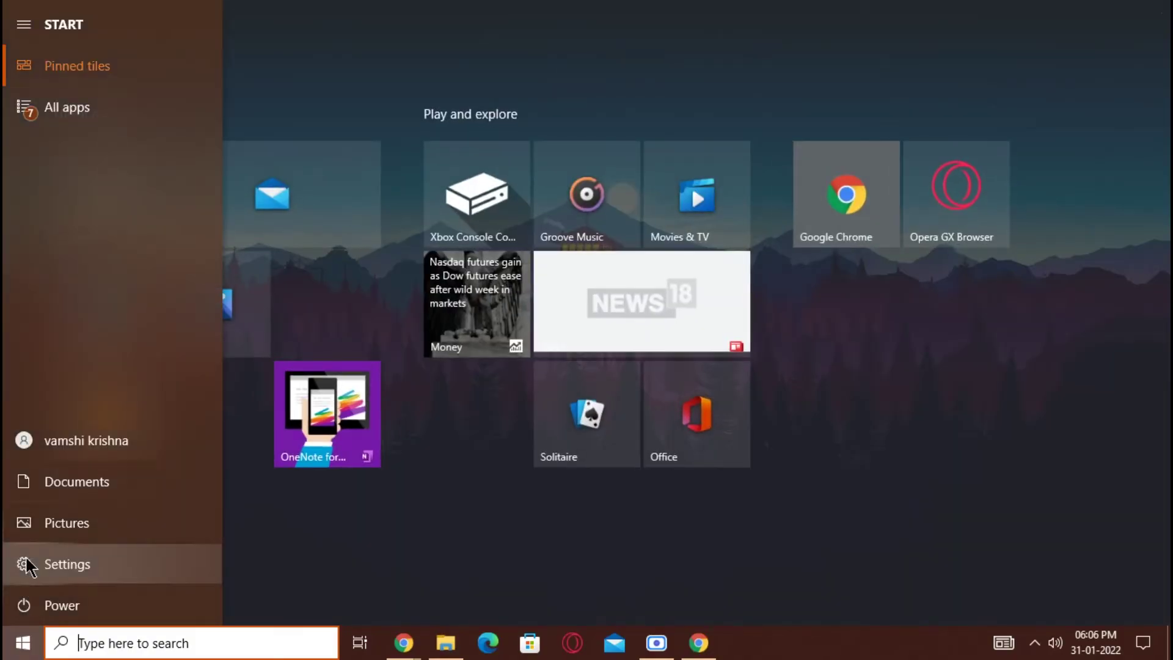
click(26, 565)
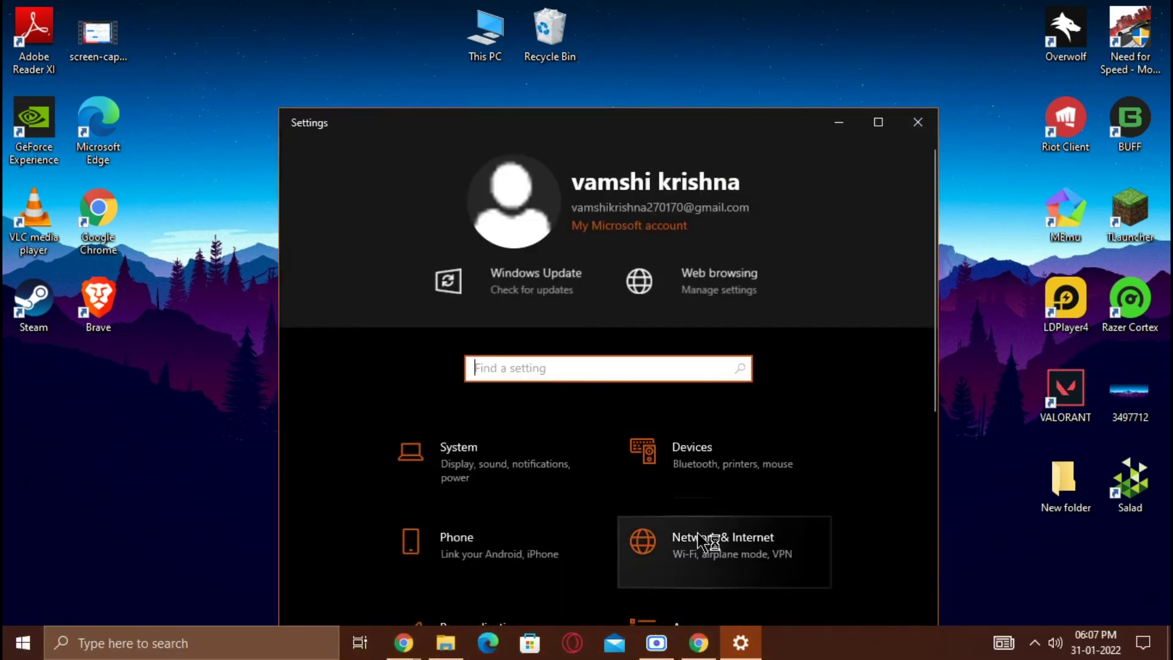
scroll(632, 531, down, 5)
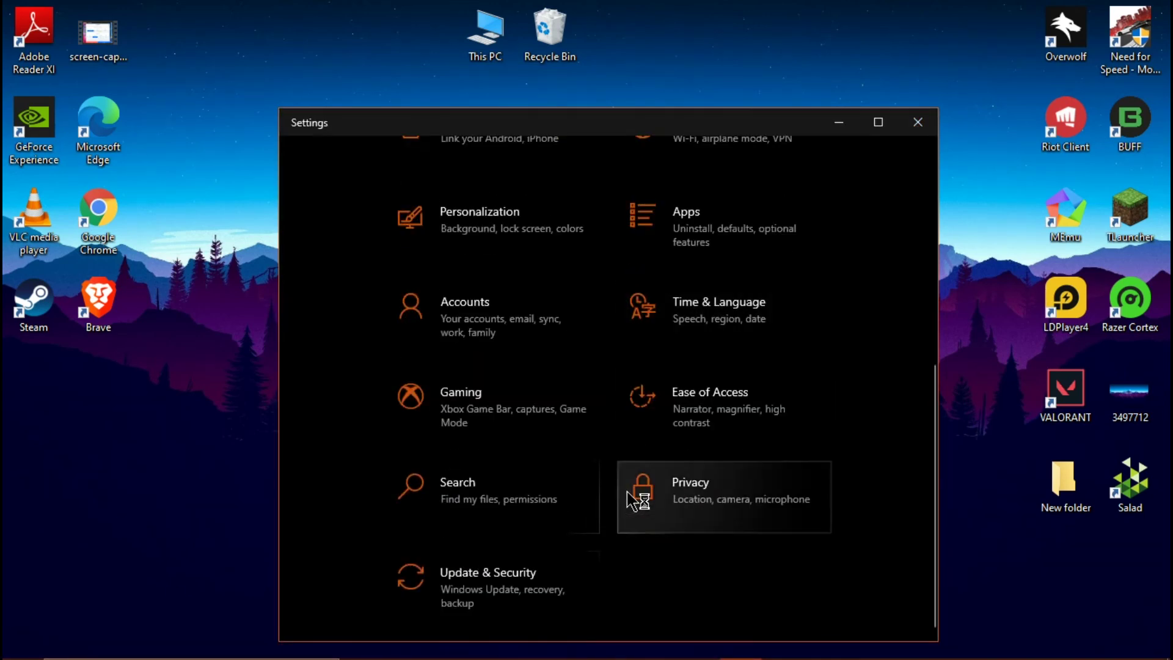
click(918, 122)
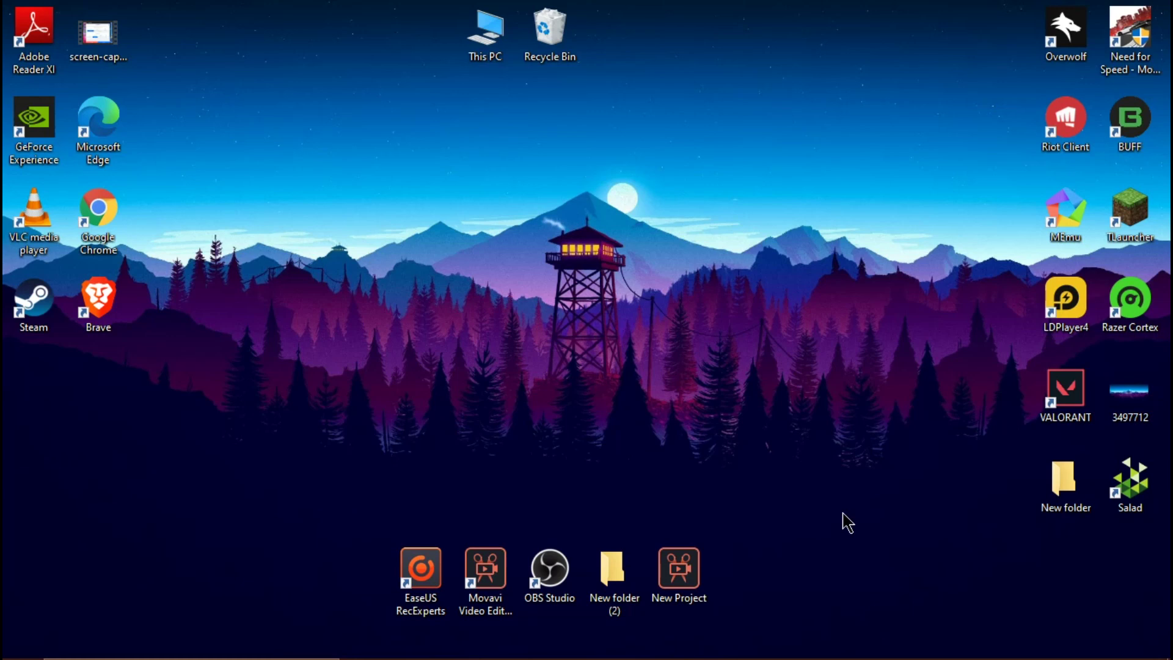